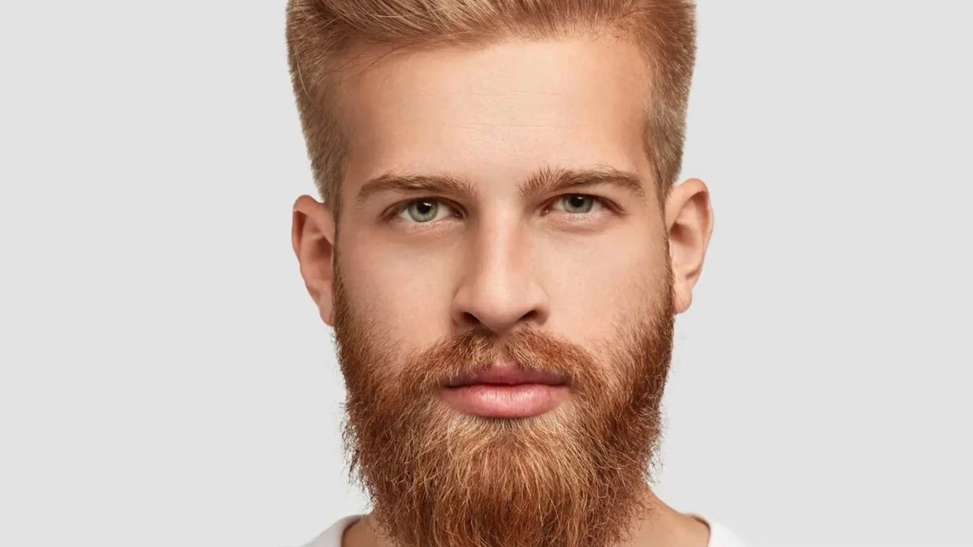
# - Scroll down the Retouch4me web page to its latest AI plugins section
pyautogui.scroll(-12, 487, 273)
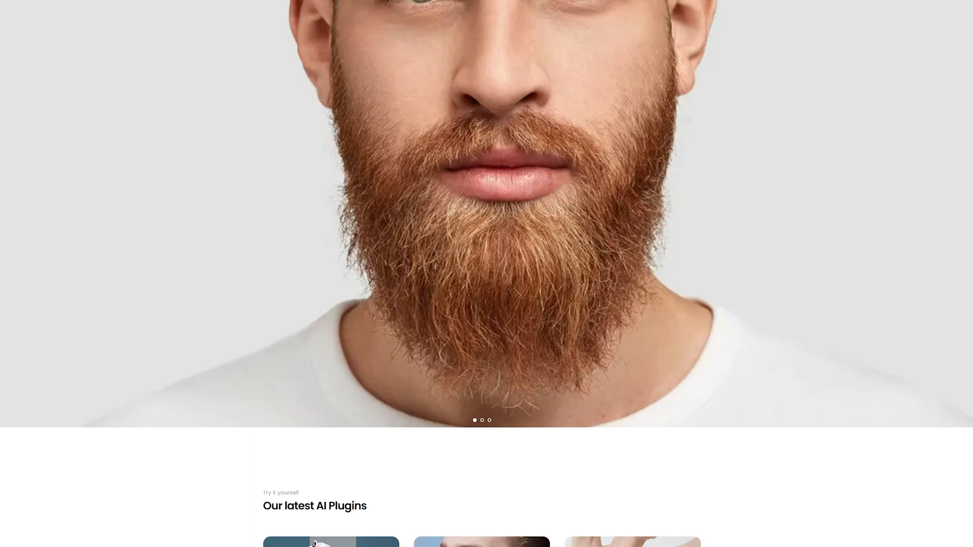
pyautogui.scroll(-3, 486, 273)
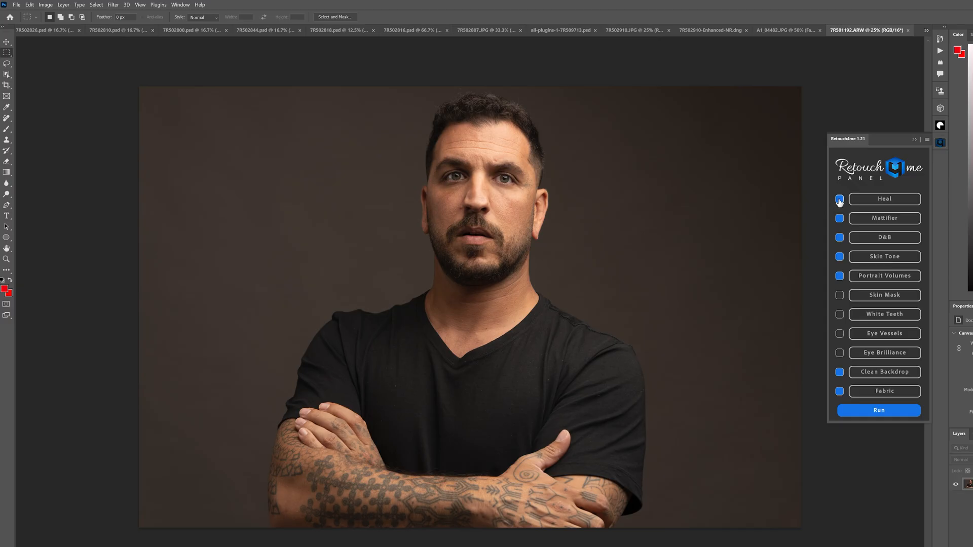
pyautogui.click(839, 199)
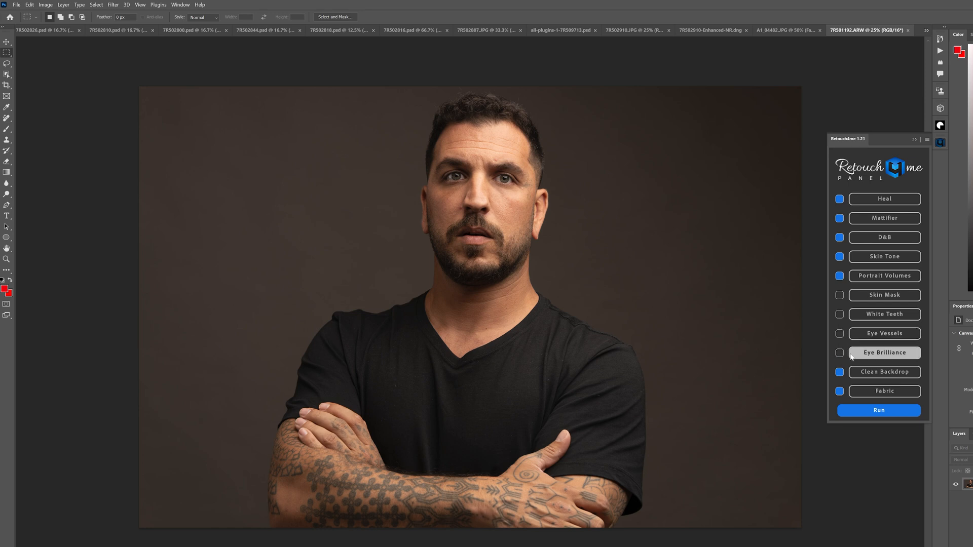
pyautogui.click(926, 140)
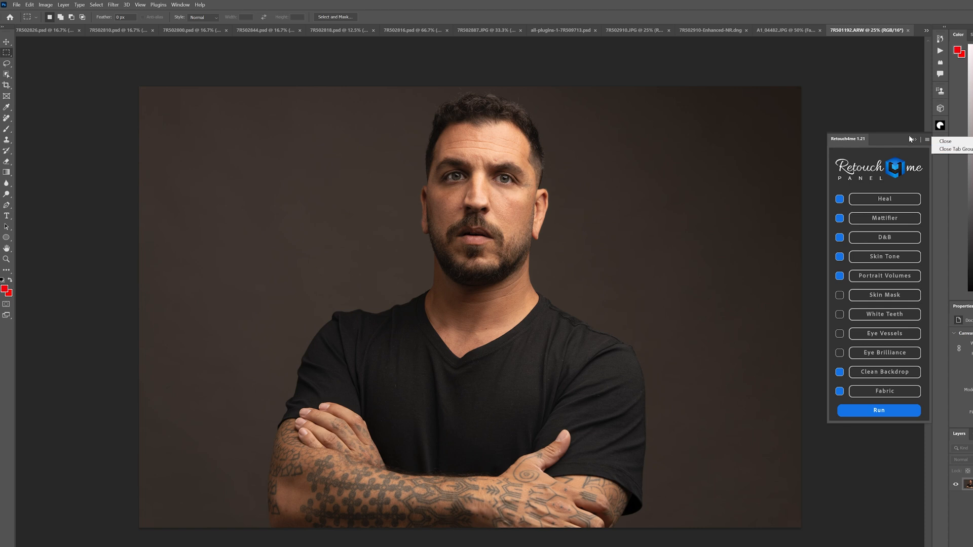
pyautogui.click(914, 138)
pyautogui.click(941, 142)
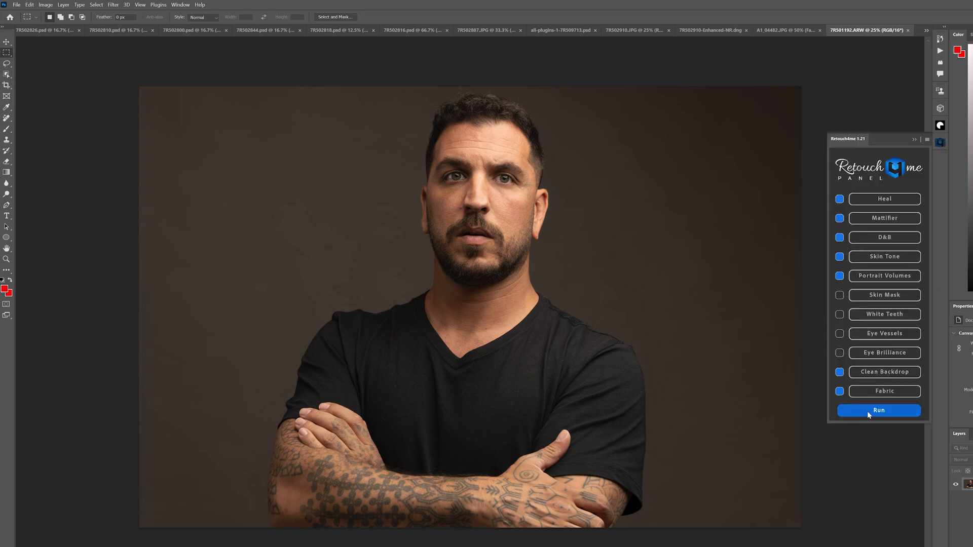
# - Launch the Retouch4me Heal filter on the open photo
pyautogui.click(112, 6)
pyautogui.moveTo(177, 186)
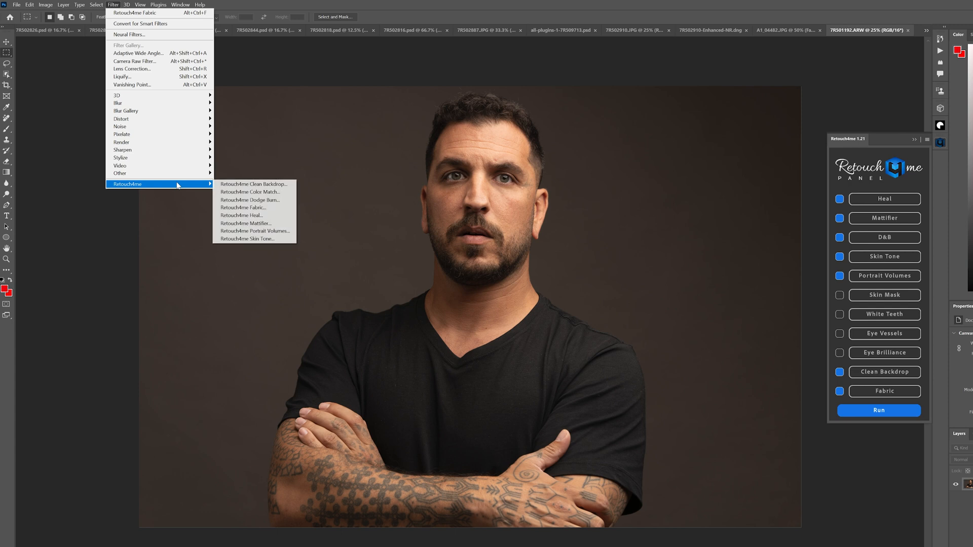
pyautogui.click(273, 215)
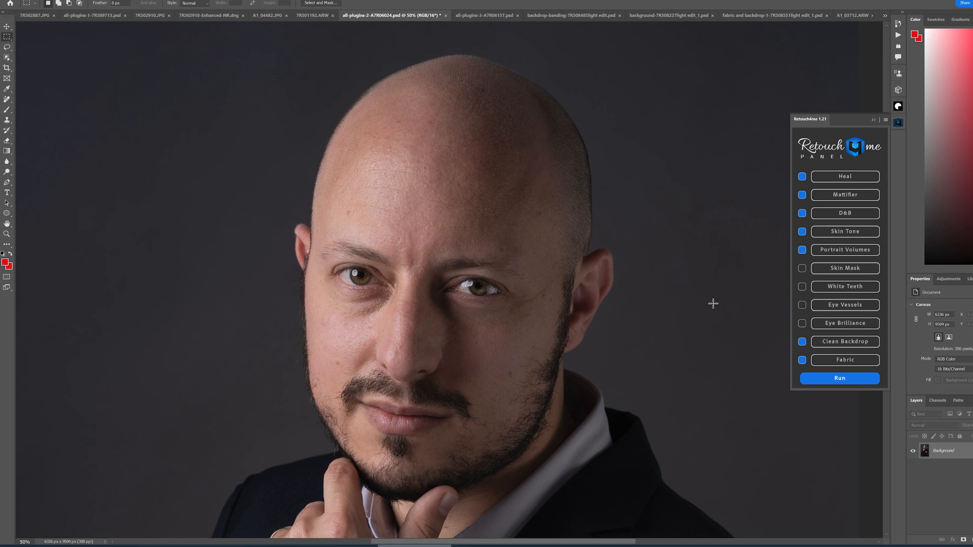
# - Run Heal on the bald man's portrait and toggle the heal layer's visibility to compare before and after
pyautogui.click(832, 178)
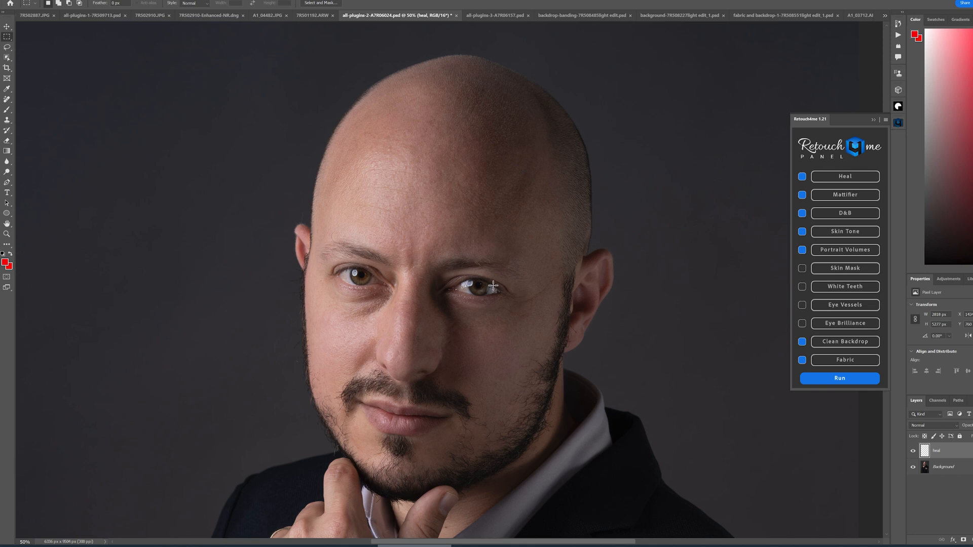
pyautogui.click(913, 453)
pyautogui.click(913, 452)
pyautogui.click(913, 453)
pyautogui.click(913, 452)
pyautogui.click(913, 453)
pyautogui.click(913, 452)
pyautogui.click(913, 452)
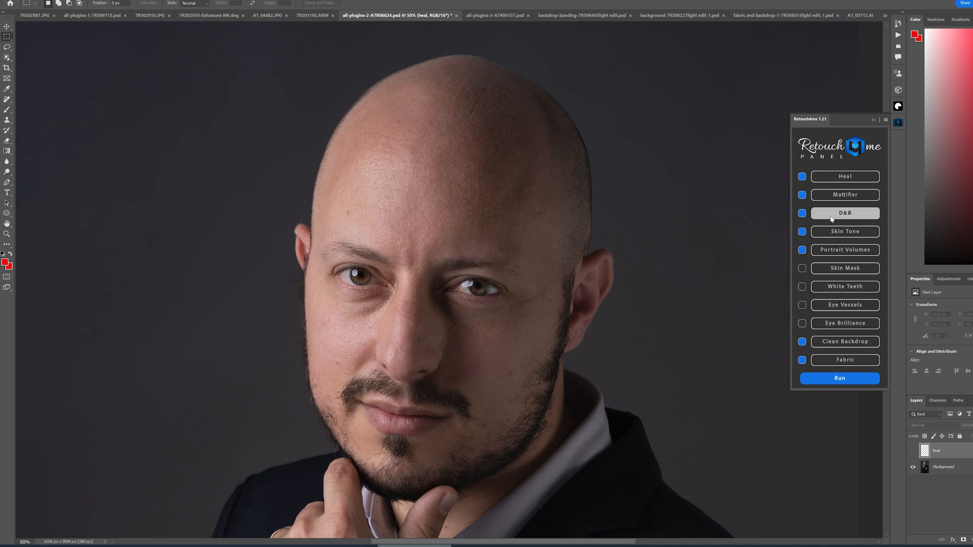
# - Run Mattifier and toggle the Mattifier layer's visibility to compare the result
pyautogui.click(836, 197)
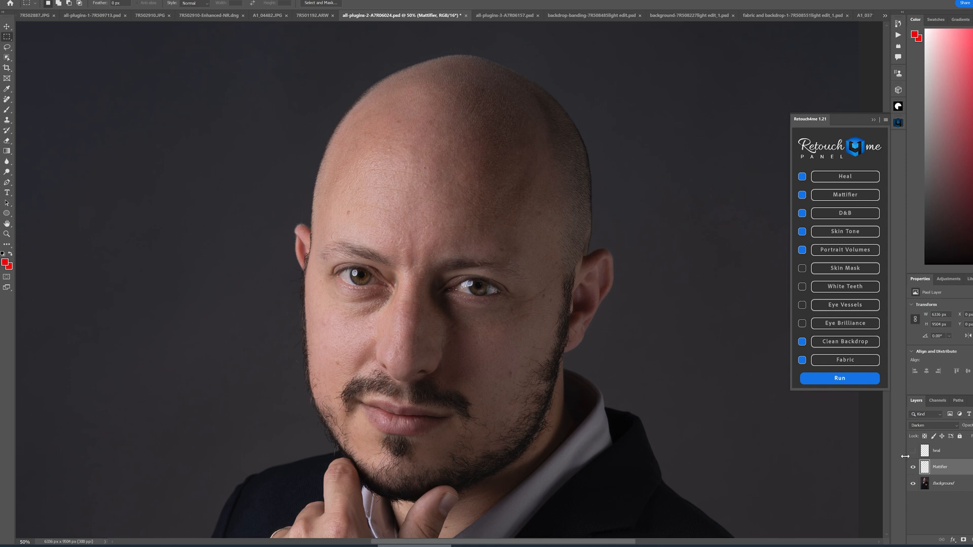
pyautogui.click(913, 468)
pyautogui.click(913, 468)
pyautogui.click(912, 469)
pyautogui.click(913, 468)
pyautogui.click(912, 470)
pyautogui.click(912, 470)
# - Run D&B and toggle the D&B layer's visibility to compare the dodge and burn effect
pyautogui.click(848, 219)
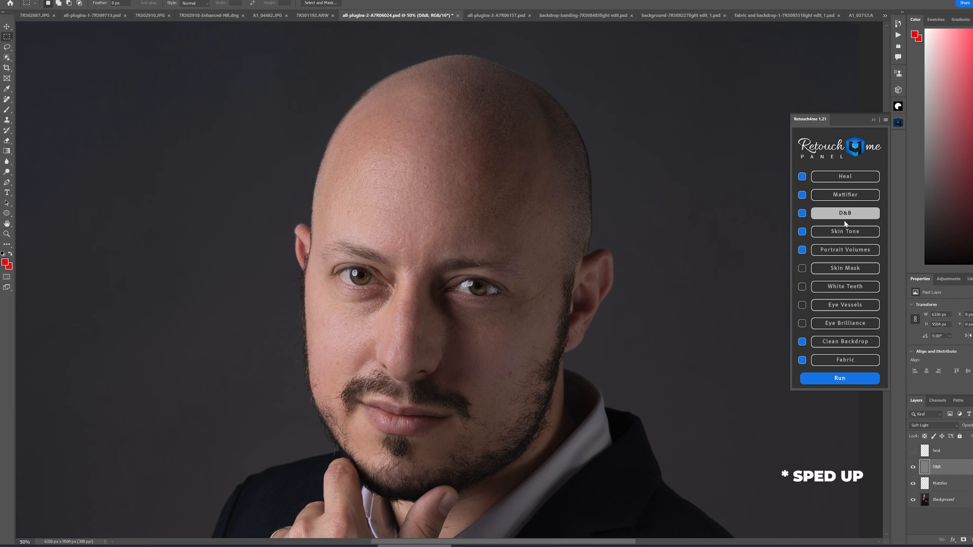
pyautogui.click(914, 484)
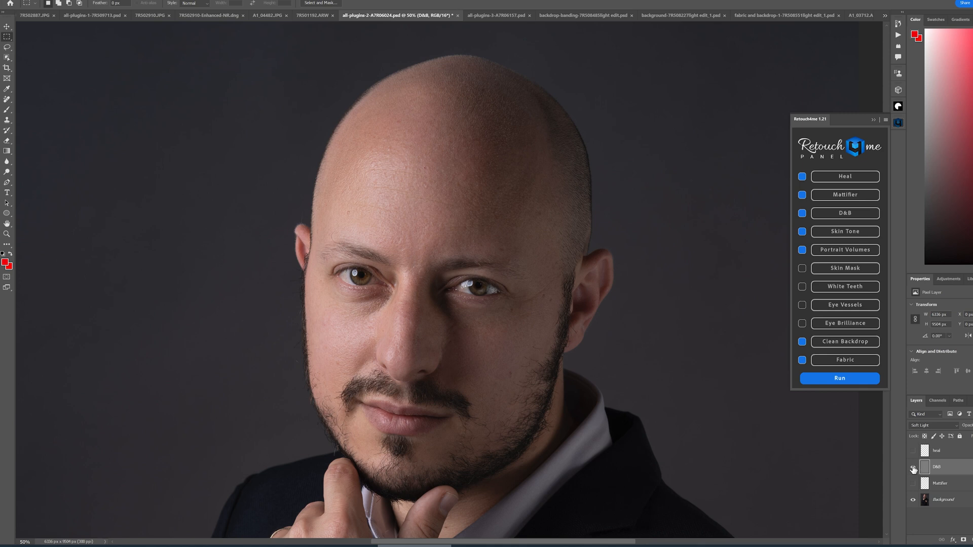
pyautogui.click(914, 470)
pyautogui.click(914, 470)
pyautogui.click(913, 470)
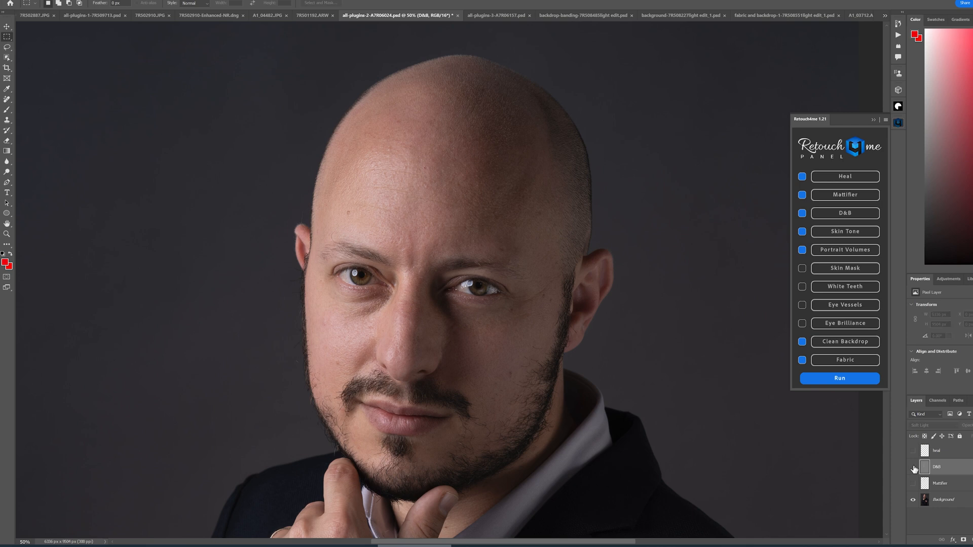
pyautogui.click(914, 470)
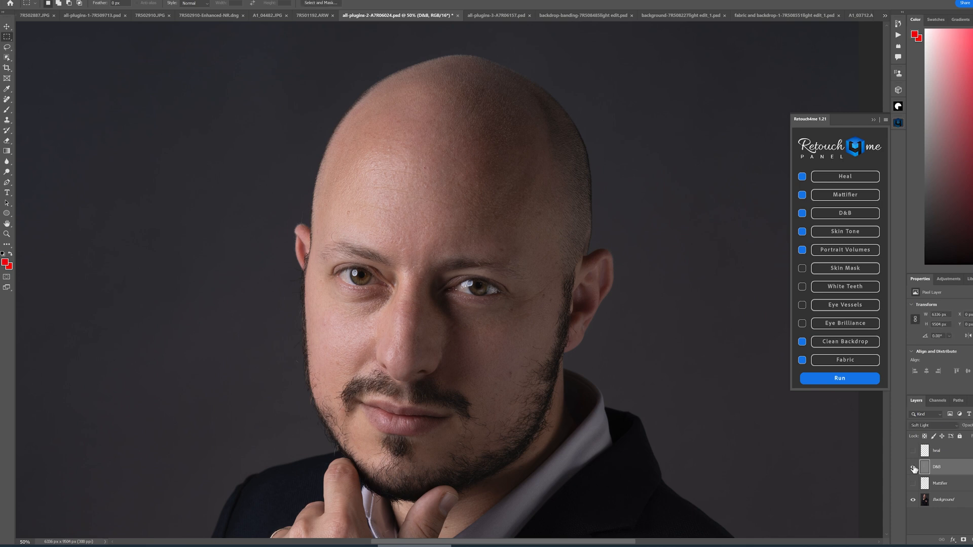
pyautogui.click(914, 469)
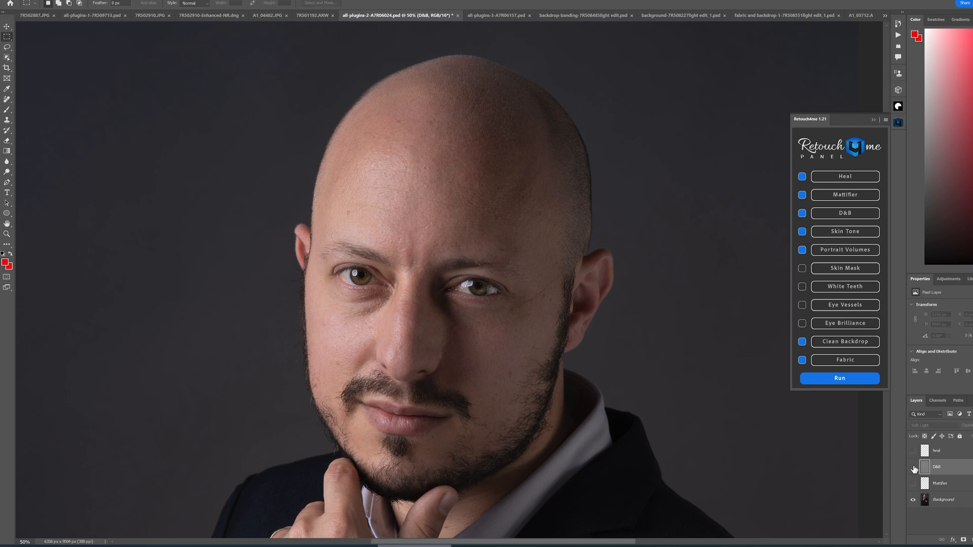
pyautogui.click(914, 470)
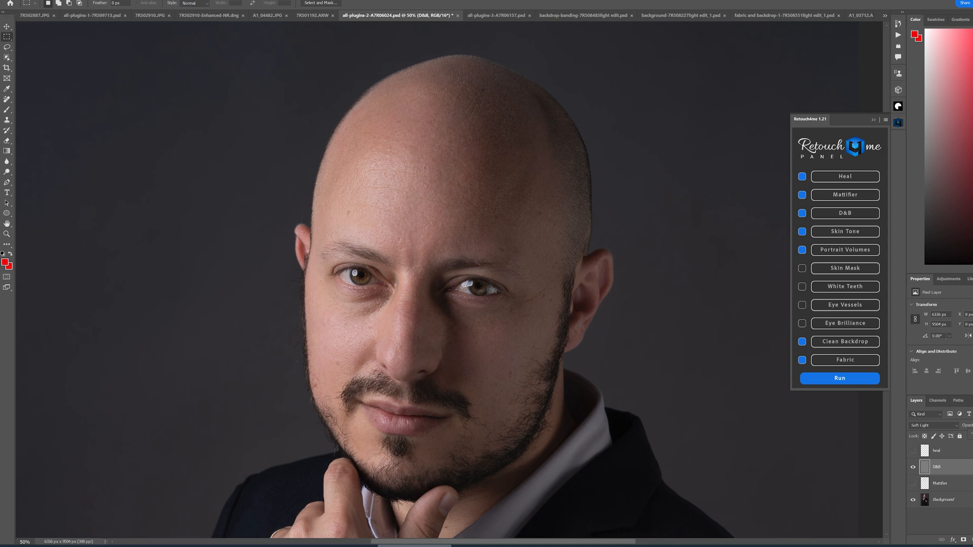
pyautogui.click(913, 467)
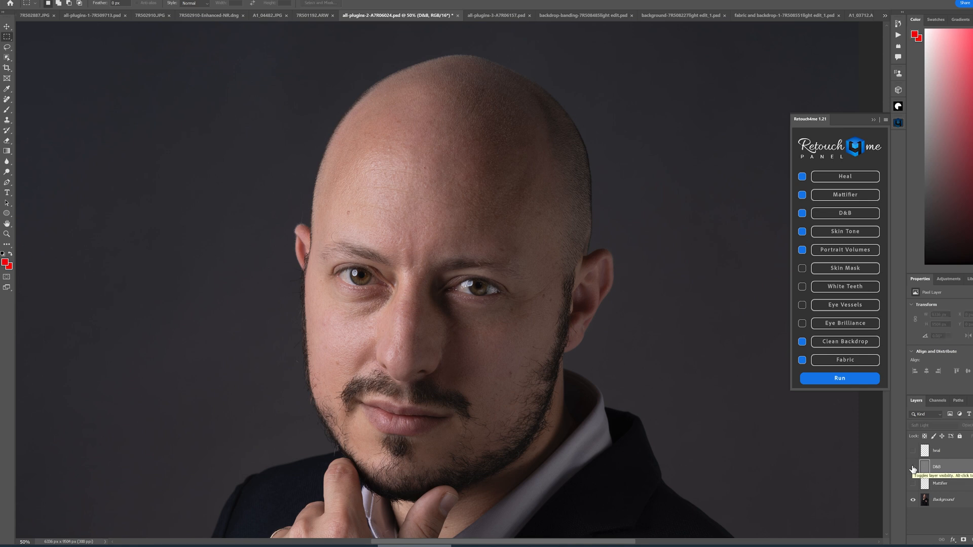
pyautogui.click(913, 468)
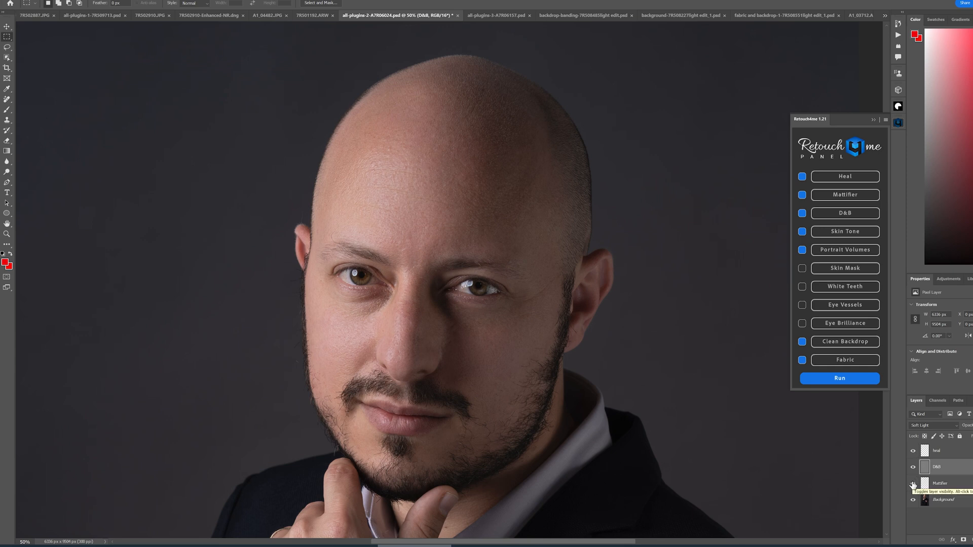
# - Hide the Mattifier, D&B and heal layers
pyautogui.click(913, 486)
pyautogui.click(913, 467)
pyautogui.click(913, 451)
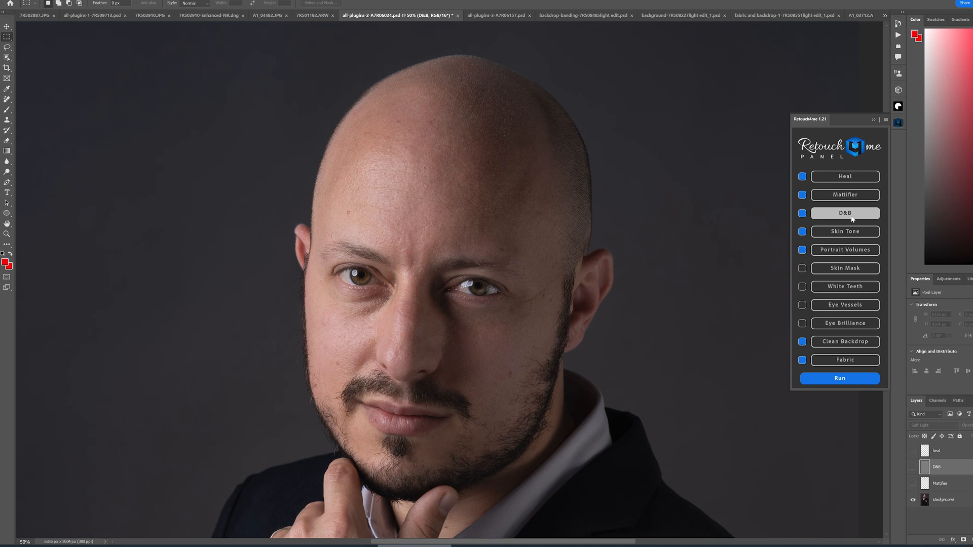
# - Run Skin Tone and toggle the Skin Tone layer's visibility repeatedly to compare the result
pyautogui.click(852, 234)
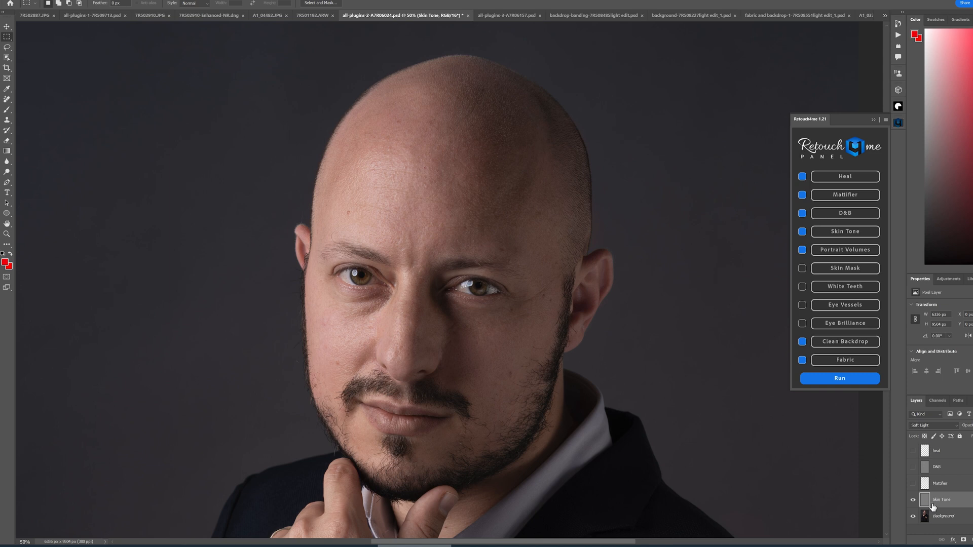
pyautogui.click(913, 501)
pyautogui.click(913, 502)
pyautogui.click(913, 502)
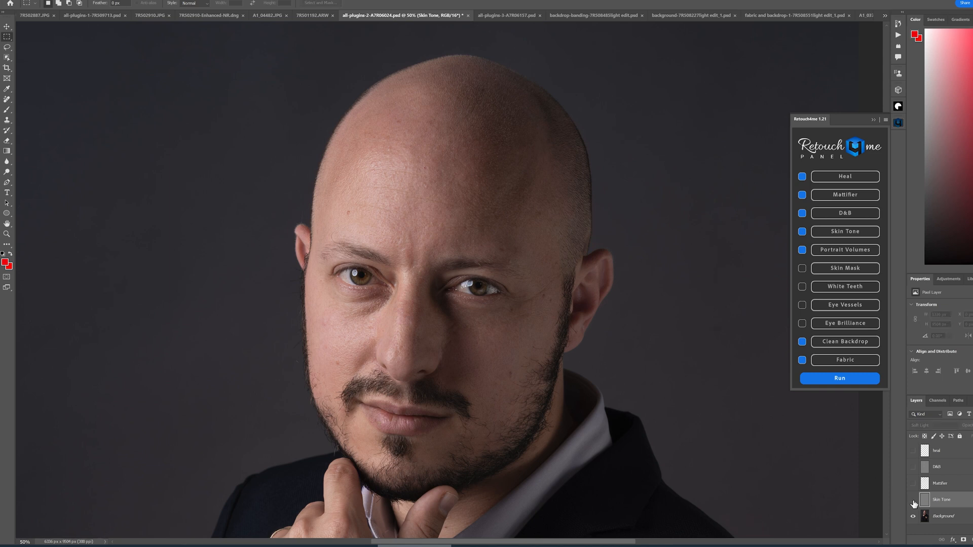
pyautogui.click(913, 501)
pyautogui.click(913, 501)
pyautogui.click(914, 501)
pyautogui.click(914, 501)
pyautogui.click(913, 501)
pyautogui.click(913, 500)
pyautogui.click(913, 501)
pyautogui.click(914, 501)
pyautogui.click(913, 501)
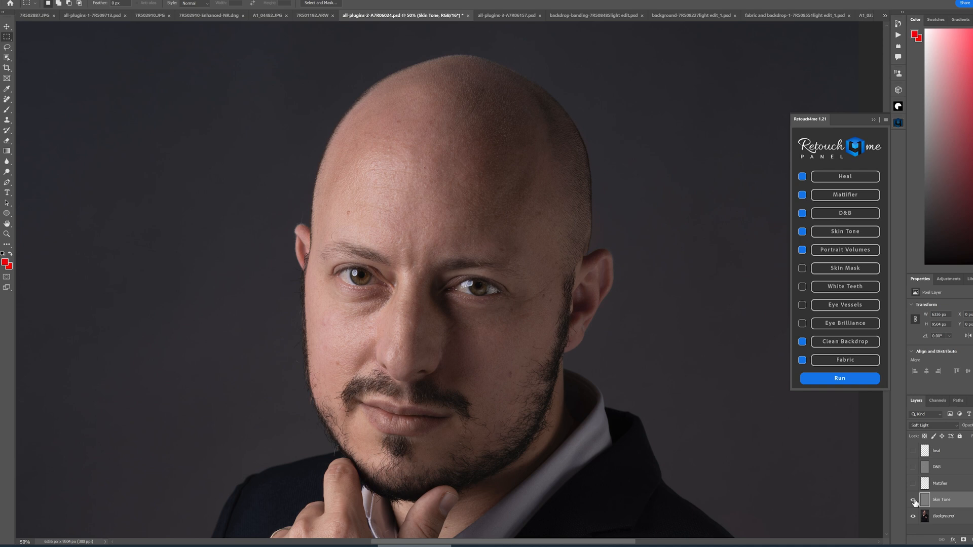
pyautogui.click(914, 501)
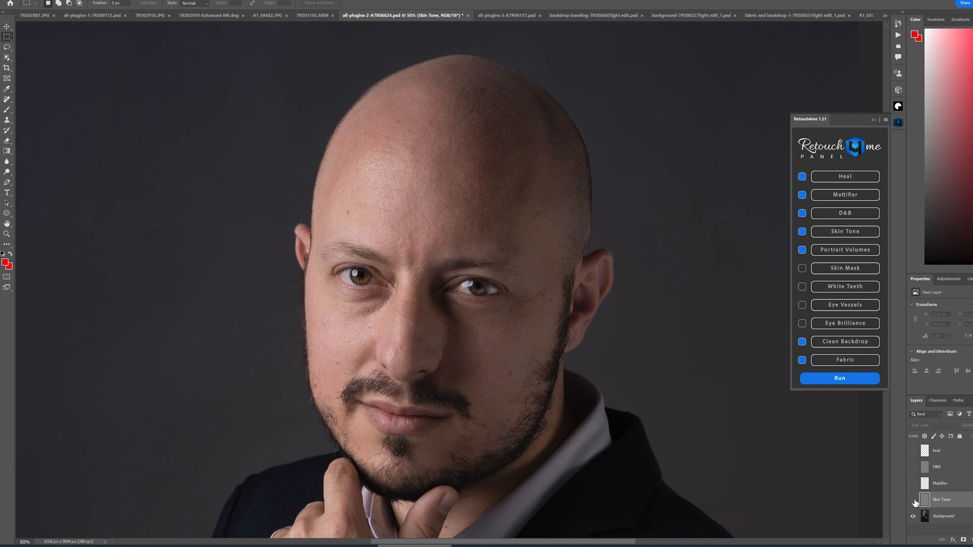
pyautogui.click(914, 502)
pyautogui.click(914, 502)
pyautogui.click(914, 501)
pyautogui.click(914, 501)
pyautogui.click(914, 501)
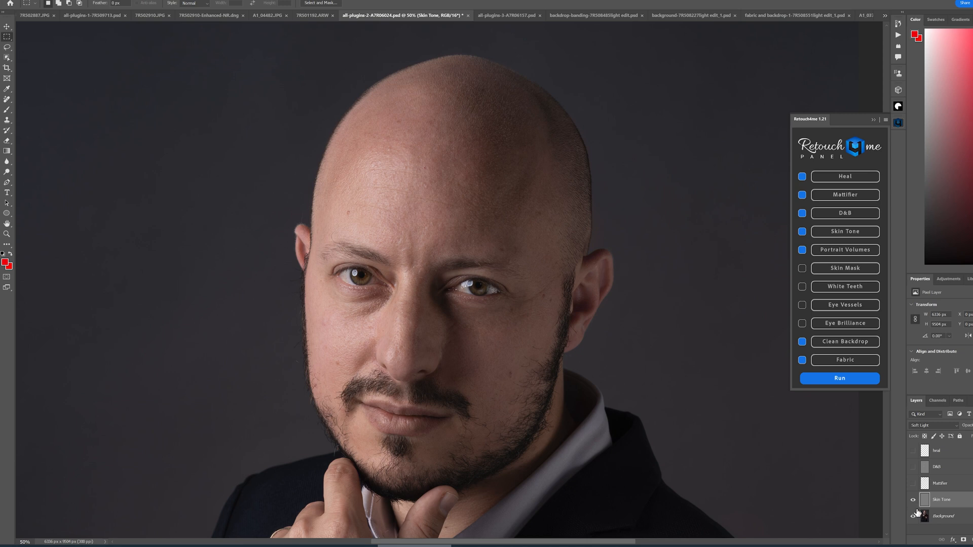
pyautogui.click(914, 501)
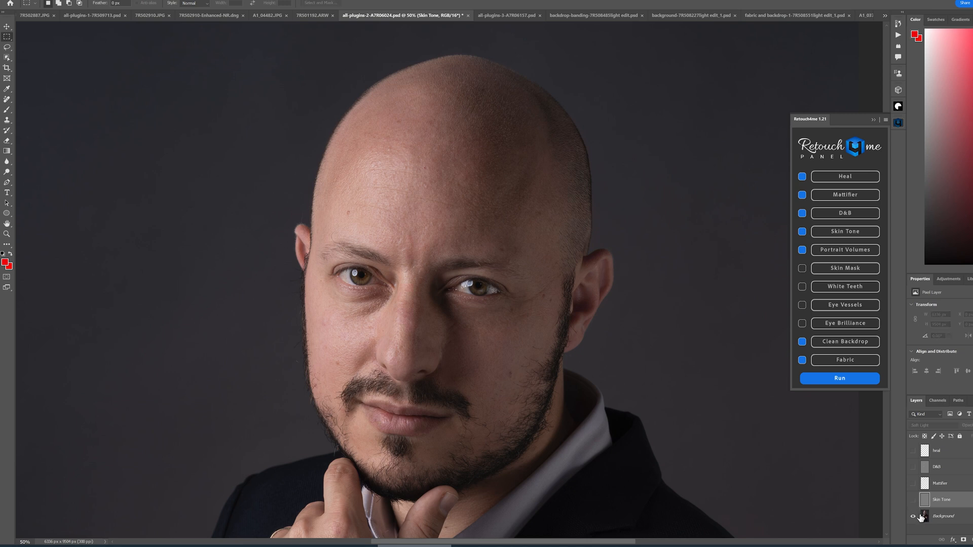
# - Run Portrait Volumes and toggle the Portrait Volumes layer's visibility to compare the result
pyautogui.click(835, 251)
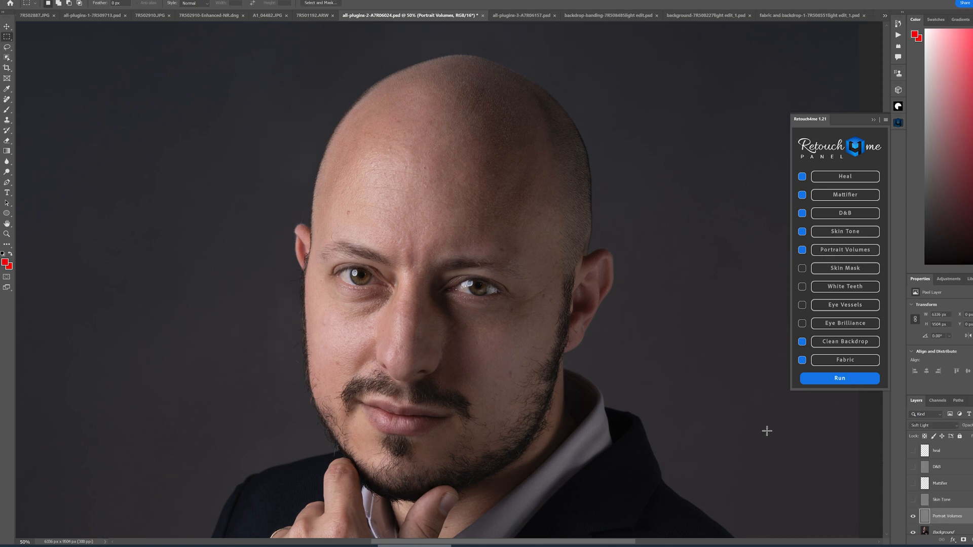
pyautogui.click(914, 517)
pyautogui.click(913, 517)
pyautogui.click(914, 517)
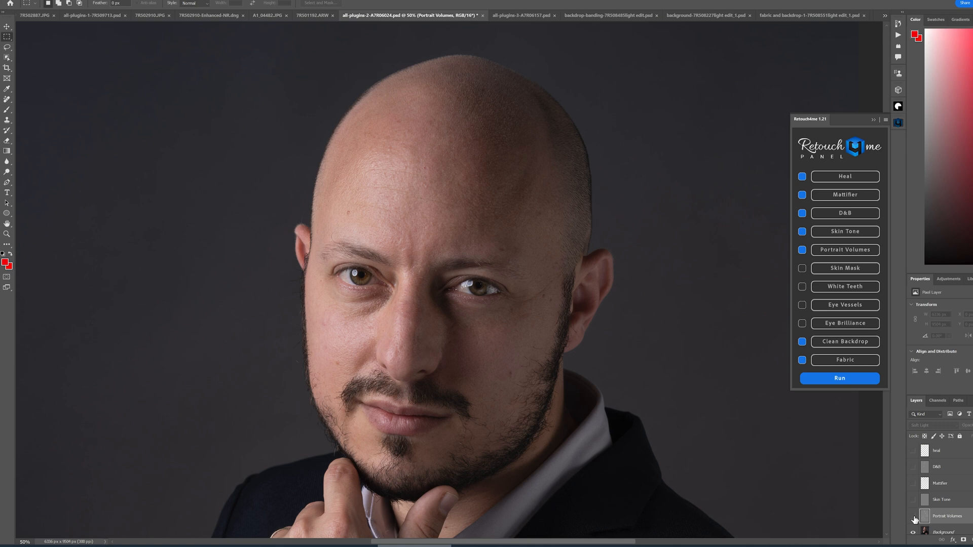
pyautogui.click(914, 517)
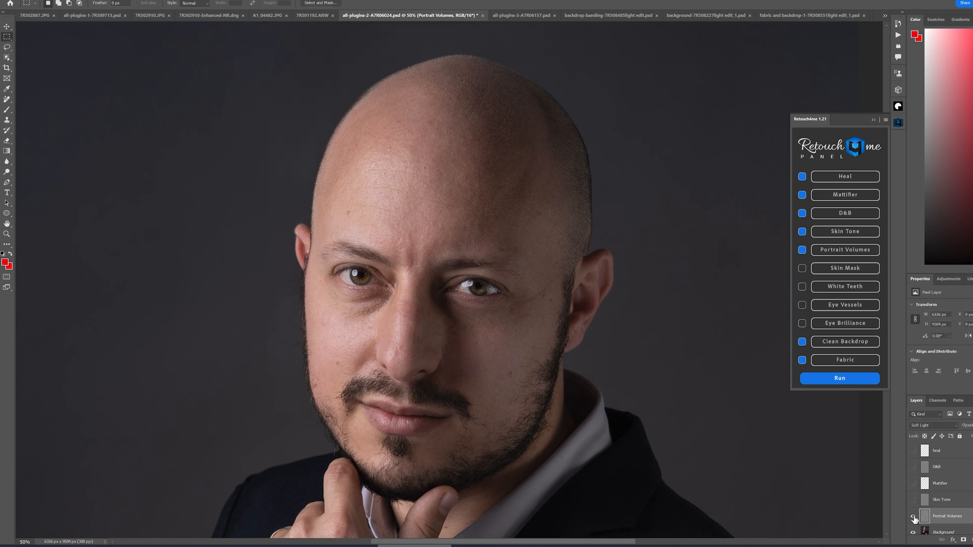
pyautogui.click(914, 517)
pyautogui.click(914, 517)
pyautogui.click(914, 517)
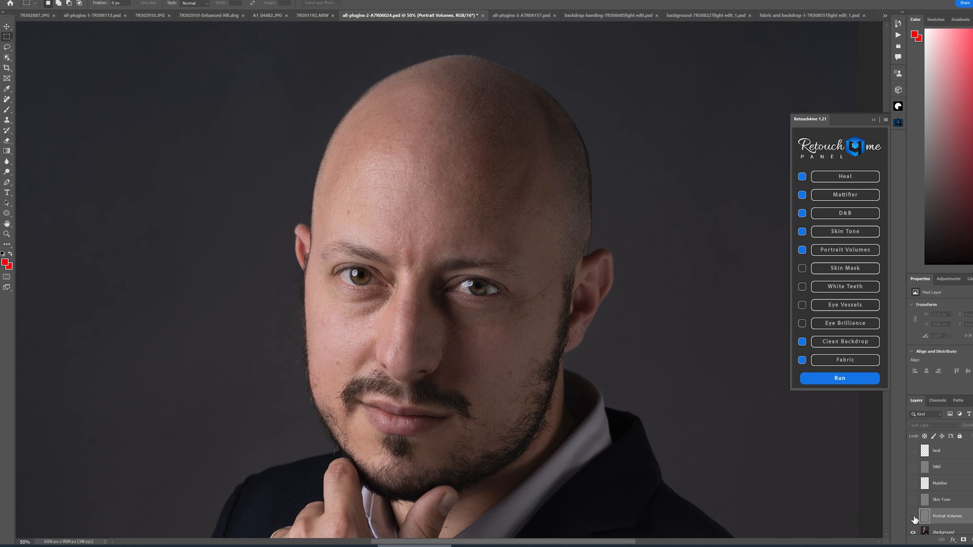
pyautogui.click(913, 517)
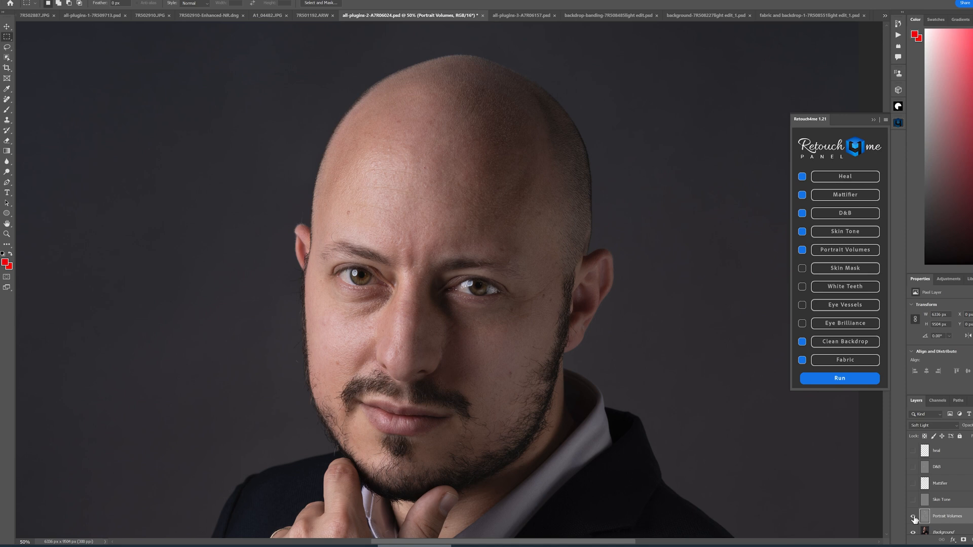
pyautogui.click(913, 517)
pyautogui.click(914, 518)
pyautogui.click(914, 518)
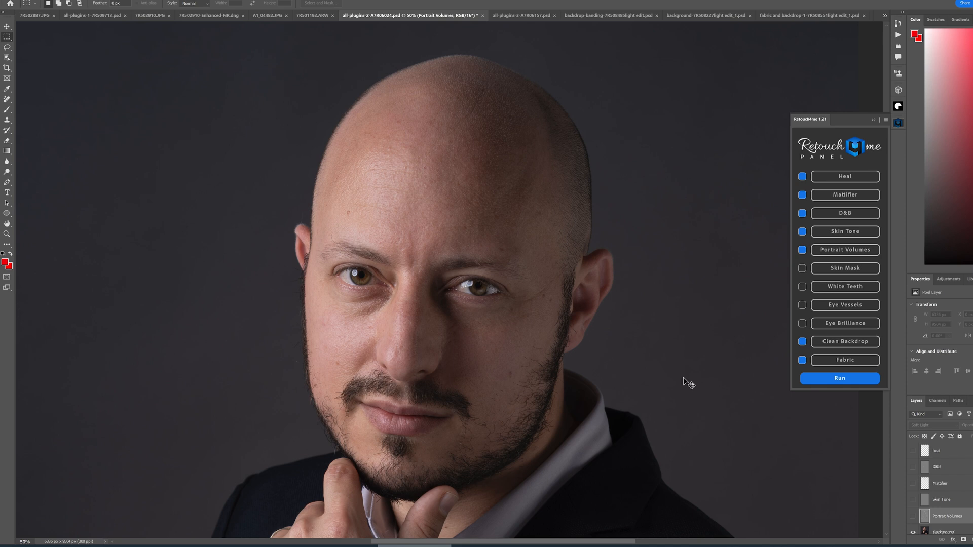
# - Run Clean Backdrop on the whole portrait and toggle the Clean Backdrop layer's visibility to compare the background
pyautogui.hotkey('ctrl', '-')
pyautogui.hotkey('ctrl', '-')
pyautogui.moveTo(583, 375); pyautogui.dragTo(549, 178)
pyautogui.moveTo(567, 289); pyautogui.dragTo(569, 241)
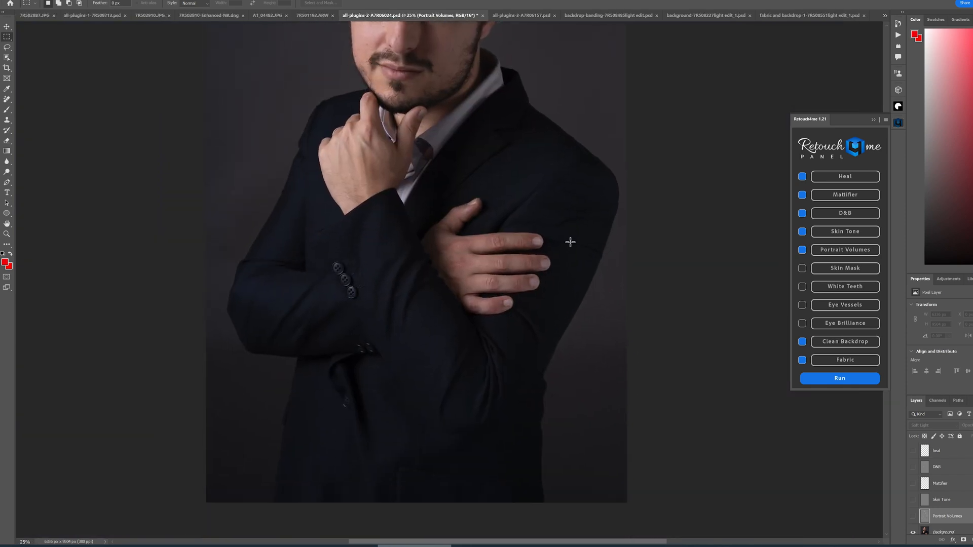
pyautogui.moveTo(557, 182); pyautogui.dragTo(568, 353)
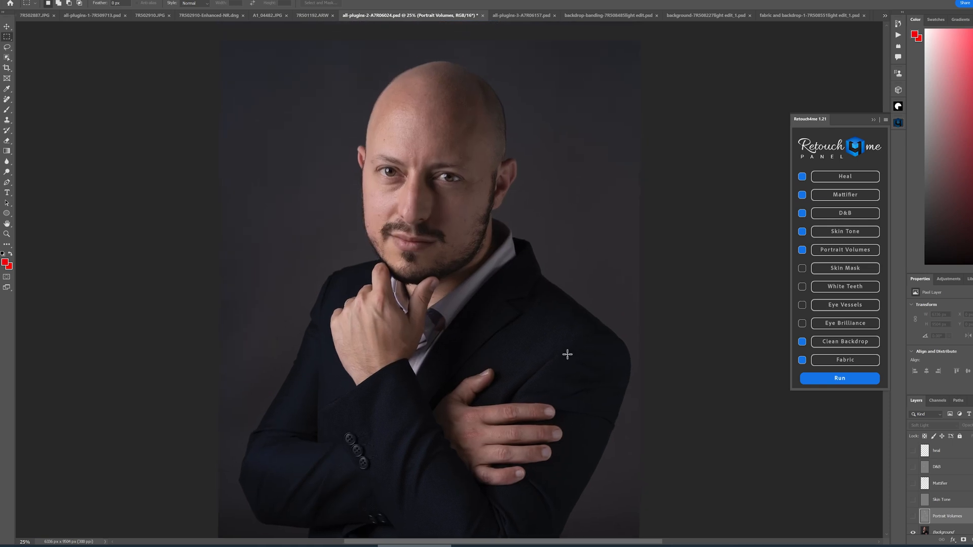
pyautogui.click(838, 347)
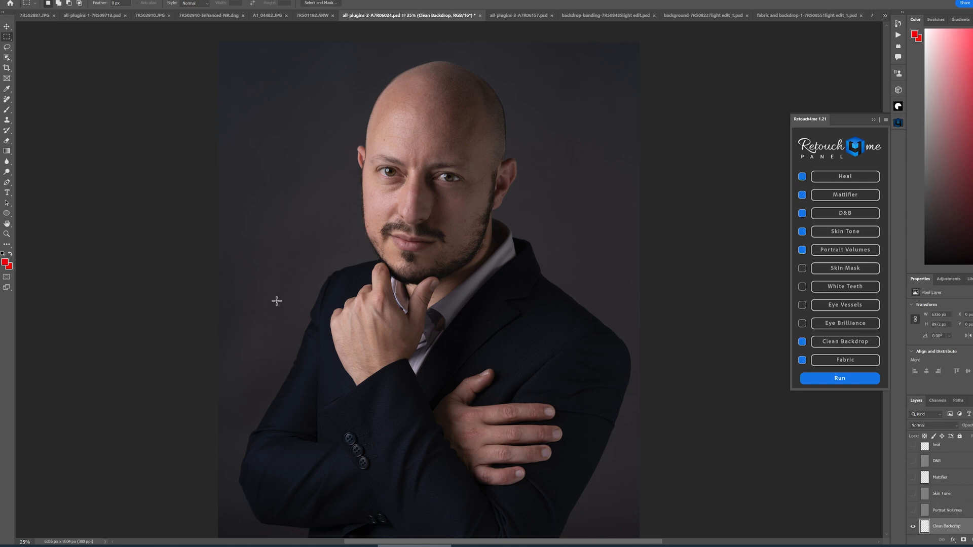
pyautogui.click(914, 528)
pyautogui.click(913, 528)
pyautogui.click(914, 528)
pyautogui.scroll(-5, 684, 343)
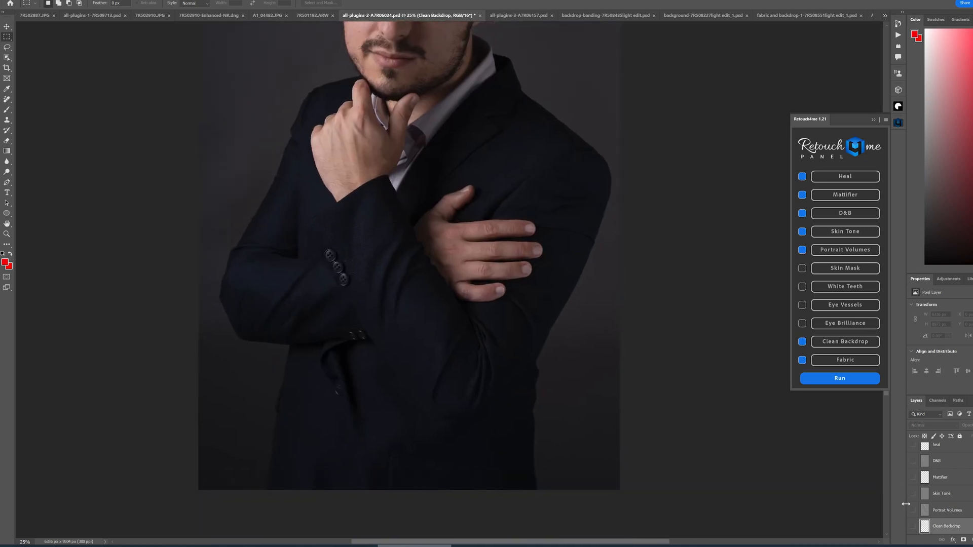
# - Toggle the Clean Backdrop layer's visibility once more to compare the background
pyautogui.click(914, 528)
pyautogui.click(914, 528)
pyautogui.moveTo(654, 160); pyautogui.dragTo(665, 326)
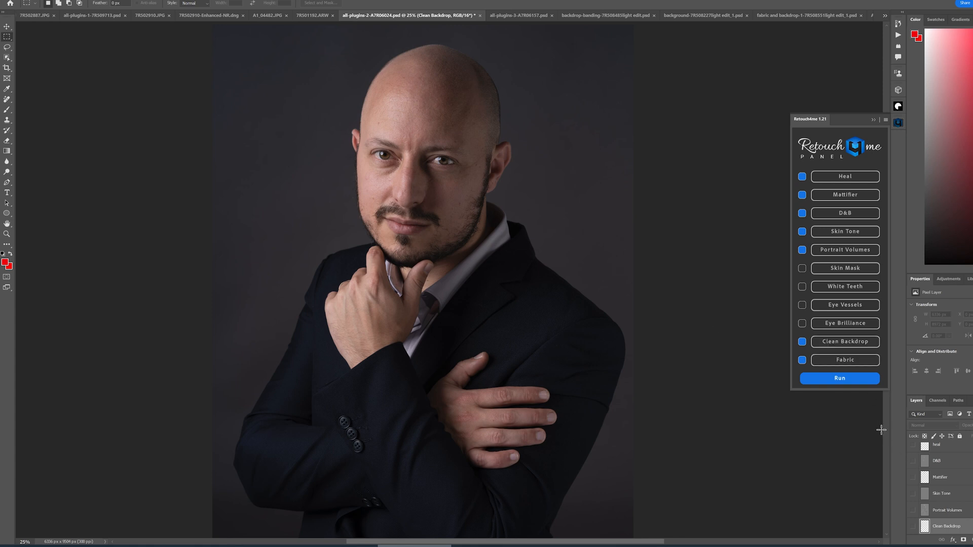
# - Run Fabric on the portrait and toggle the Fabric layer's visibility repeatedly to compare the suit
pyautogui.click(842, 361)
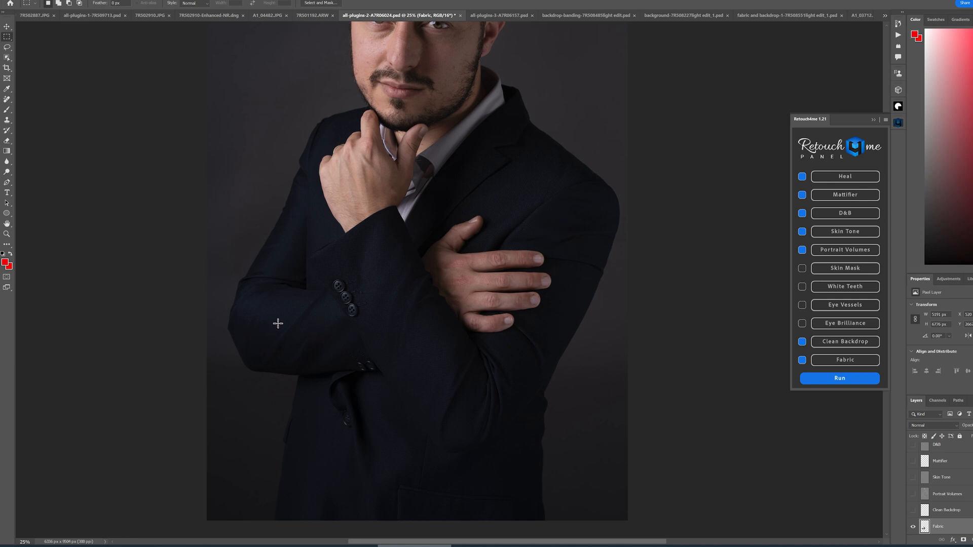
pyautogui.click(914, 528)
pyautogui.click(914, 528)
pyautogui.click(914, 528)
pyautogui.click(914, 529)
pyautogui.click(914, 528)
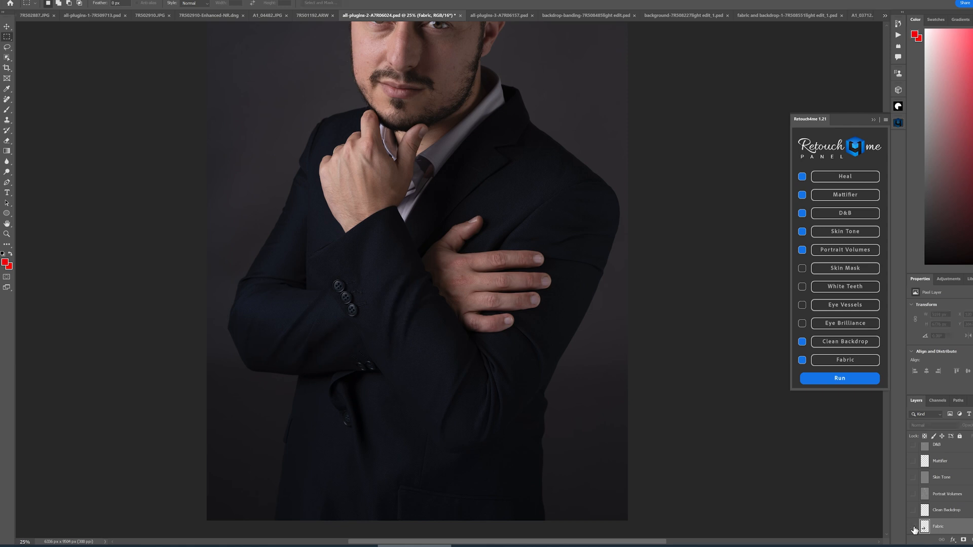
pyautogui.moveTo(446, 167); pyautogui.dragTo(454, 367)
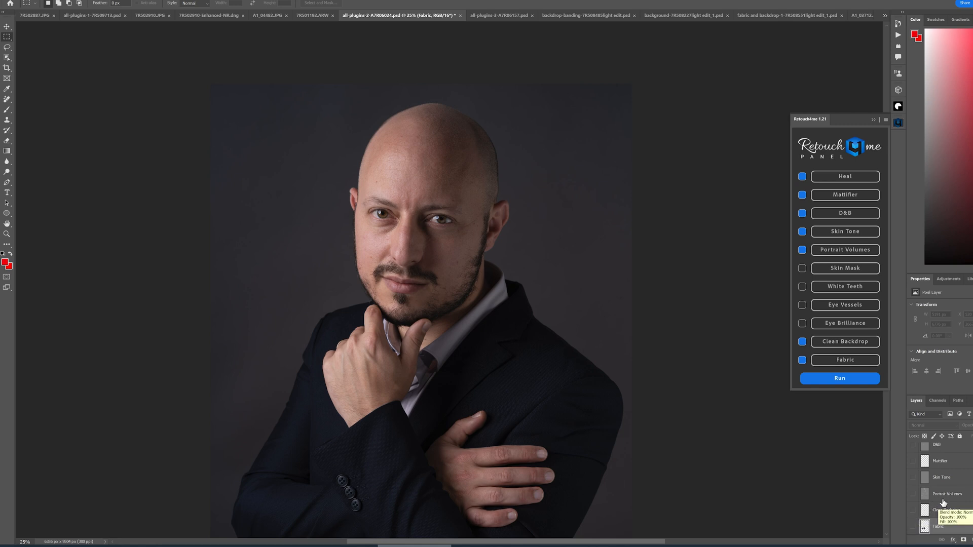
# - Select all plugin layers from heal to Fabric and group them into a new group named R4
pyautogui.scroll(-1, 955, 507)
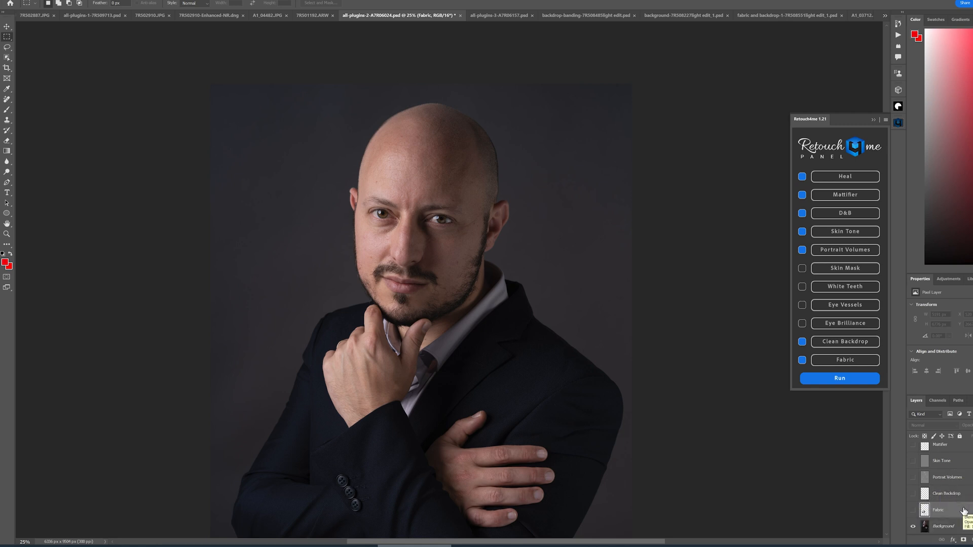
pyautogui.scroll(1, 963, 509)
pyautogui.scroll(3, 967, 486)
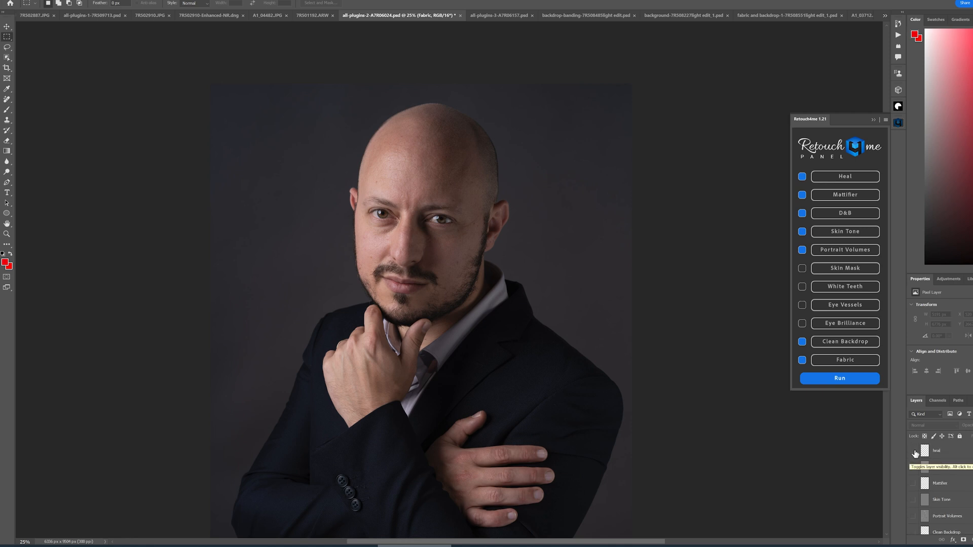
pyautogui.click(938, 456)
pyautogui.scroll(-2, 943, 471)
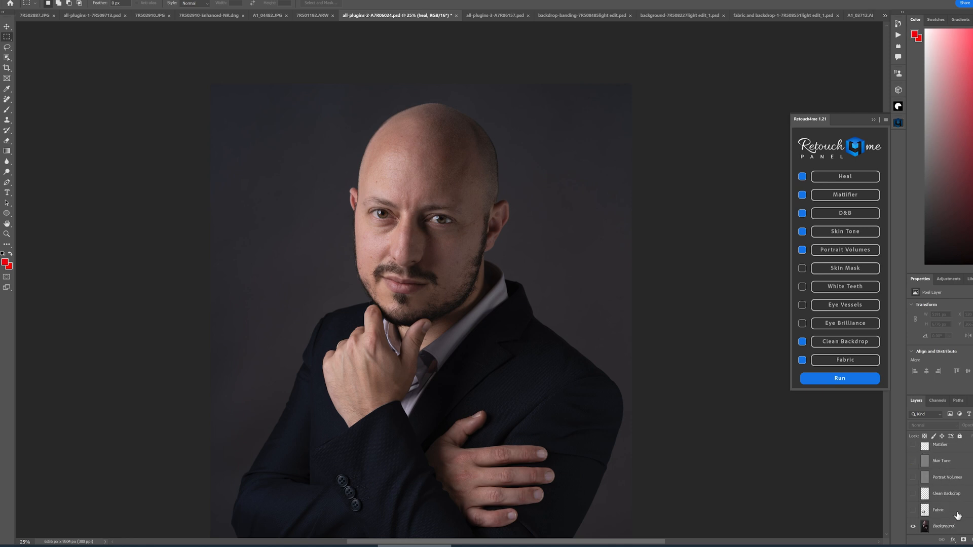
pyautogui.scroll(3, 950, 522)
pyautogui.scroll(-2, 944, 527)
pyautogui.keyDown('shift'); pyautogui.click(963, 511); pyautogui.keyUp('shift')
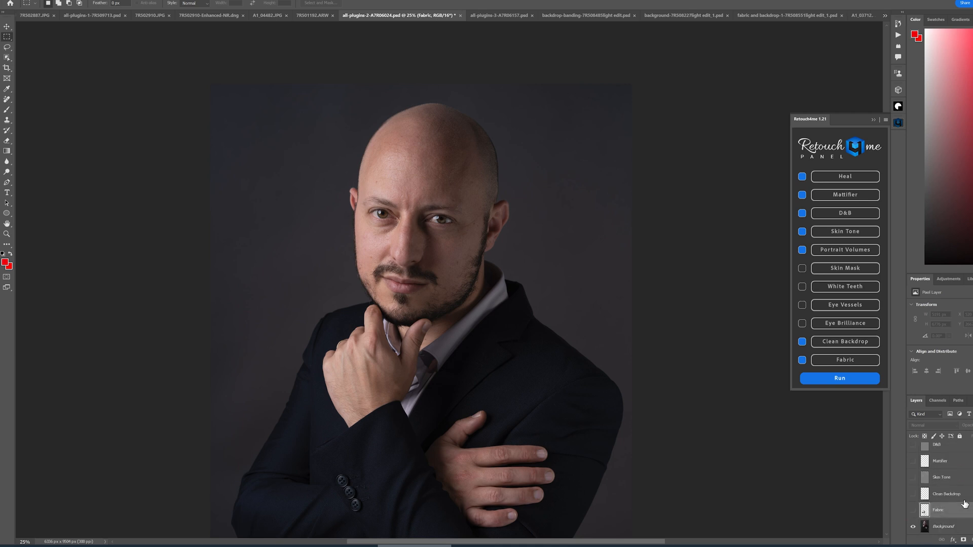
pyautogui.scroll(2, 950, 477)
pyautogui.rightClick(951, 454)
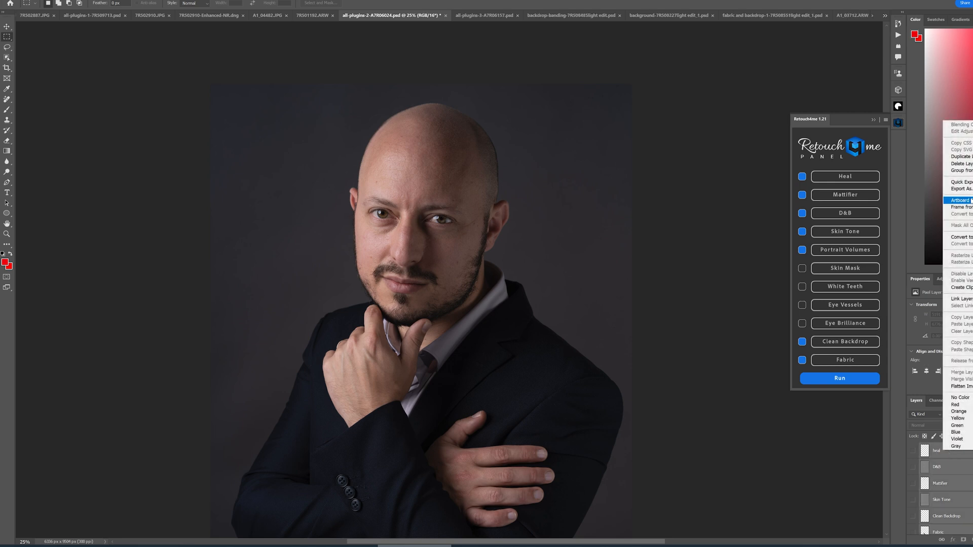
pyautogui.click(960, 170)
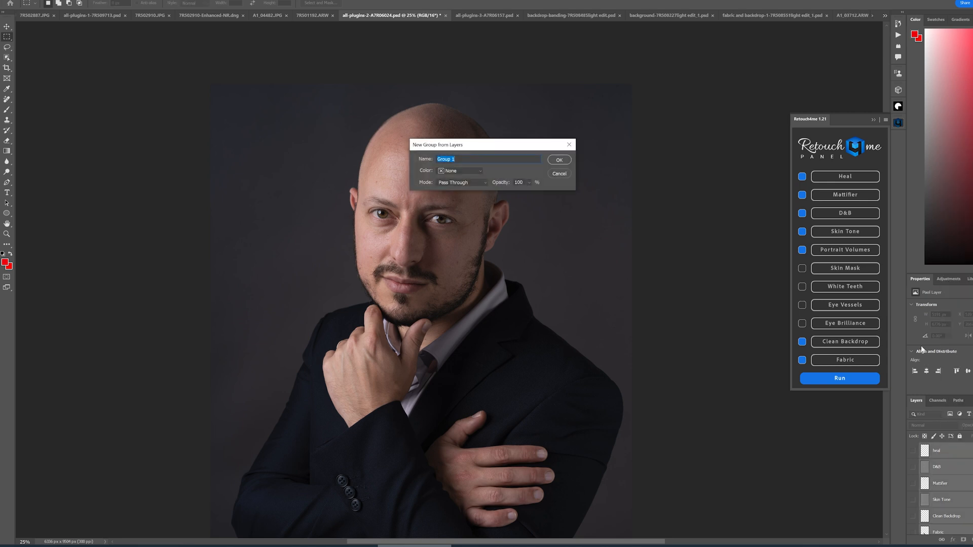
pyautogui.write('R4M')
pyautogui.press('Return')
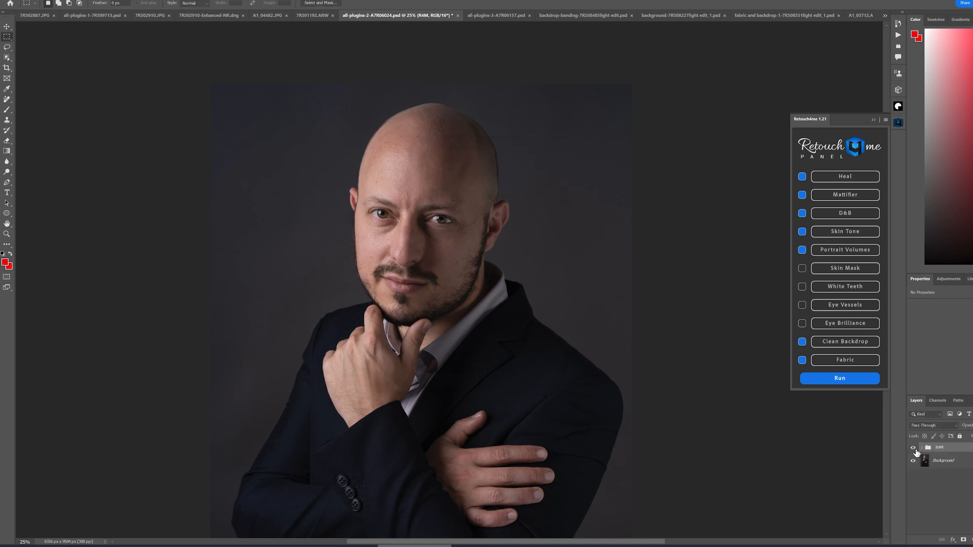
# - Expand the R4 group and make all the plugin layers inside it visible
pyautogui.click(922, 448)
pyautogui.moveTo(913, 463); pyautogui.dragTo(915, 527)
pyautogui.click(913, 448)
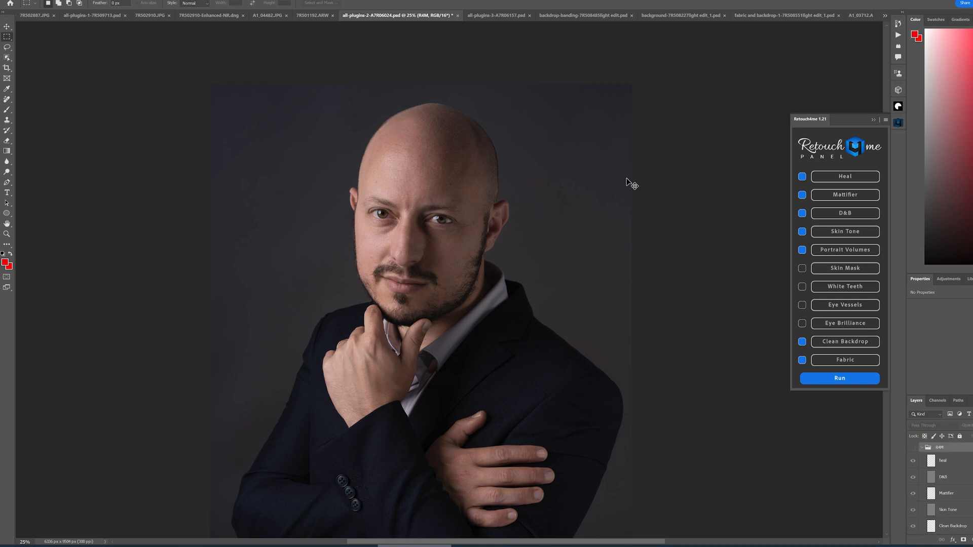
# - Zoom in on the face and toggle the R4 group's visibility repeatedly to compare before and after
pyautogui.hotkey('ctrl', '+')
pyautogui.hotkey('ctrl', '+')
pyautogui.hotkey('ctrl', '+')
pyautogui.moveTo(553, 207); pyautogui.dragTo(569, 308)
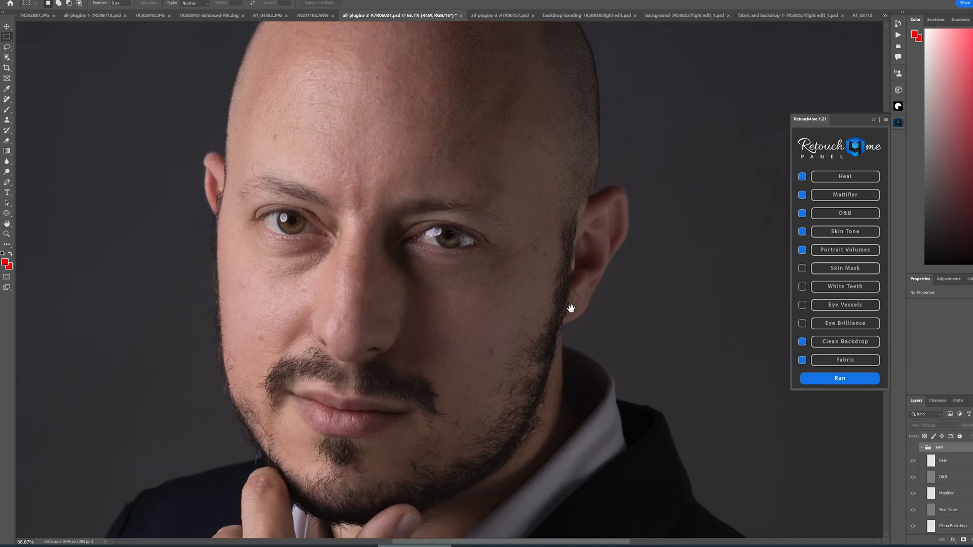
pyautogui.click(912, 449)
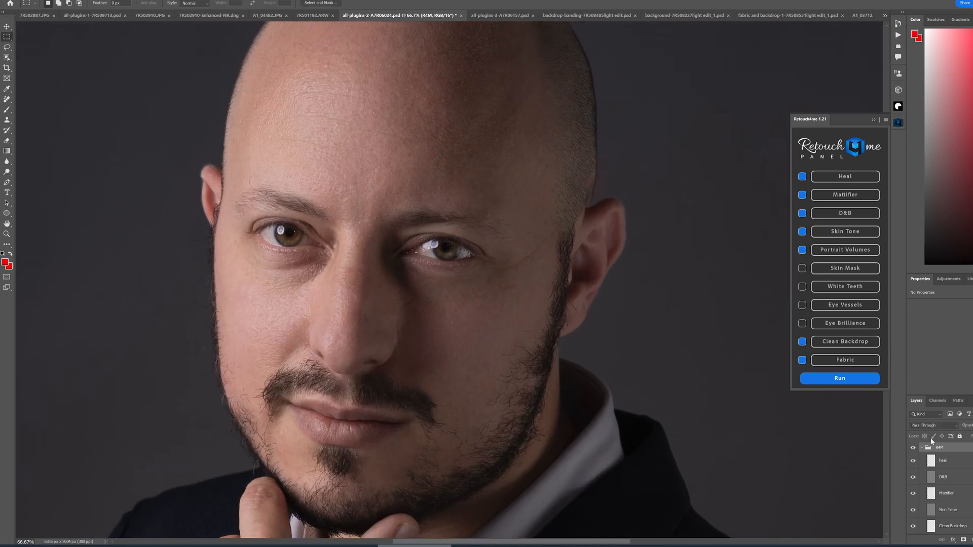
pyautogui.hotkey('ctrl', '-')
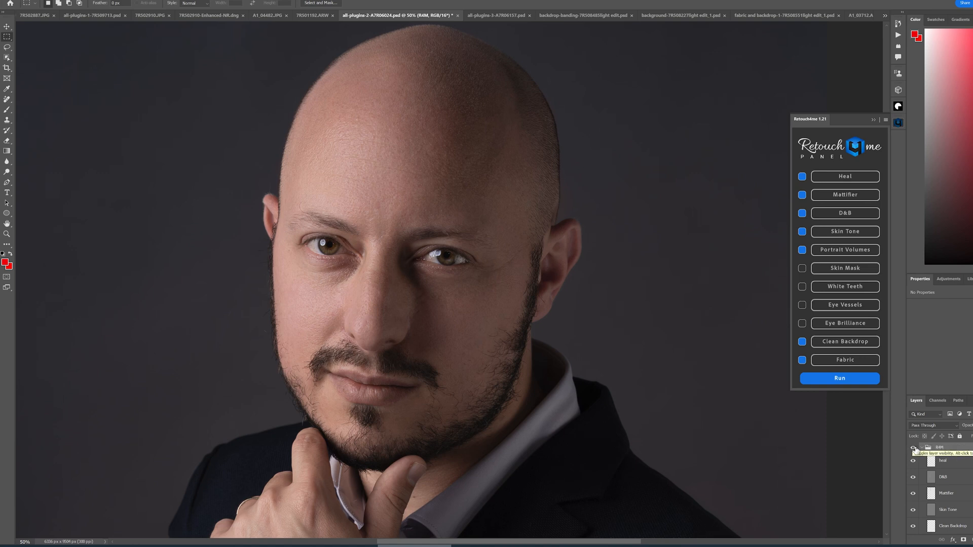
pyautogui.click(914, 449)
pyautogui.click(914, 449)
pyautogui.click(914, 449)
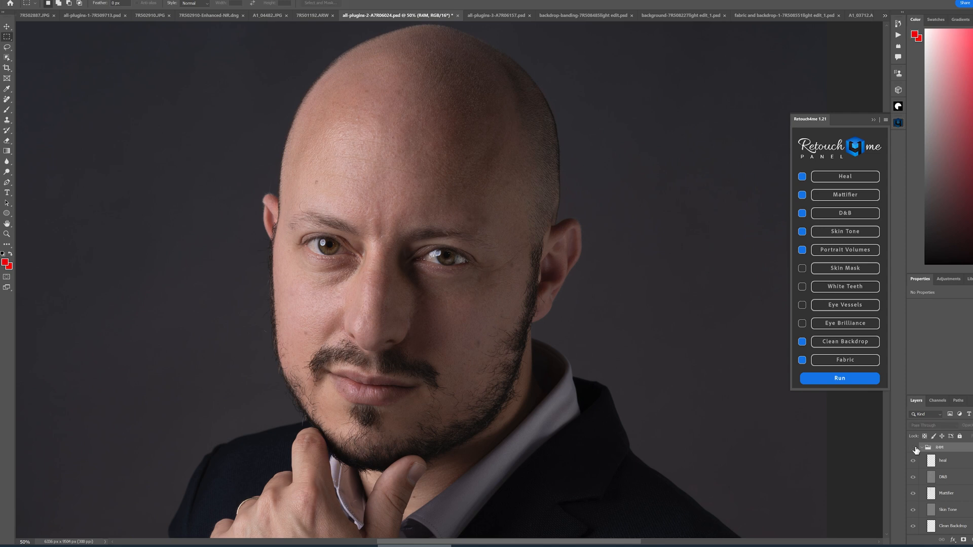
pyautogui.click(914, 449)
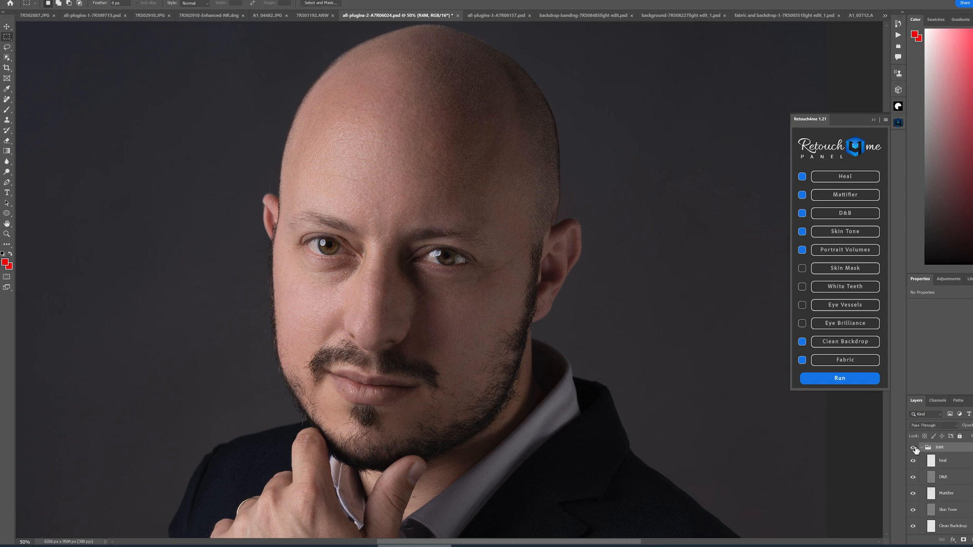
pyautogui.click(914, 449)
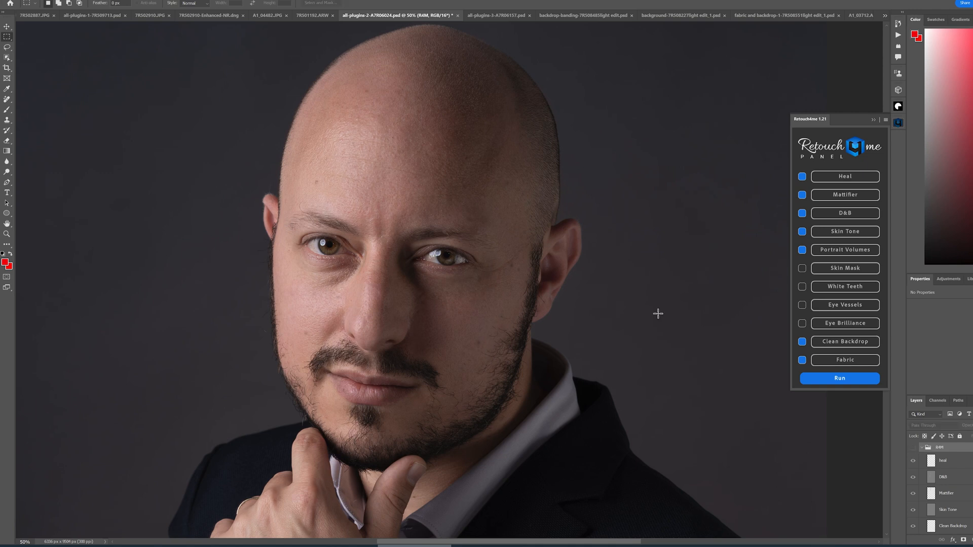
# - Zoom out to the whole portrait and toggle the R4 group's visibility to compare the full image
pyautogui.hotkey('ctrl', '-')
pyautogui.hotkey('ctrl', '-')
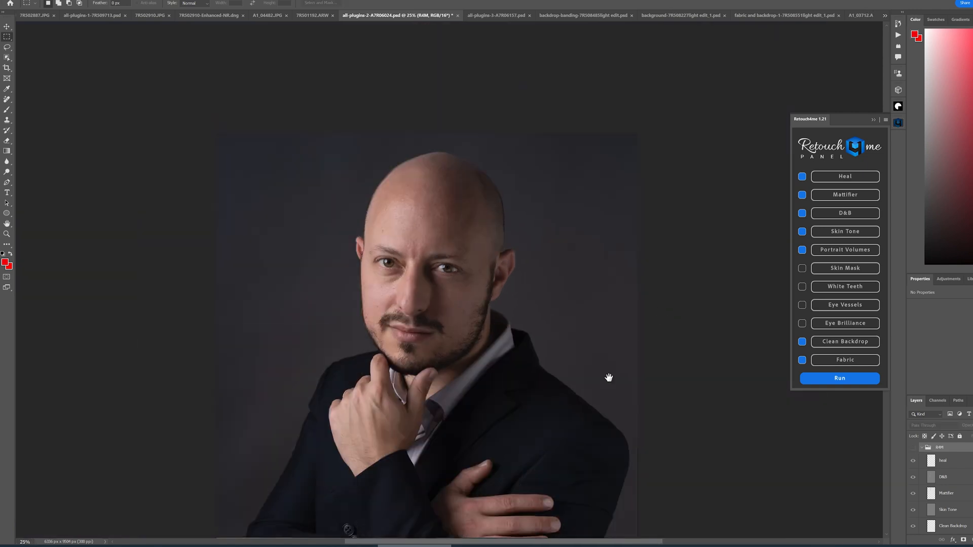
pyautogui.moveTo(599, 404); pyautogui.dragTo(581, 250)
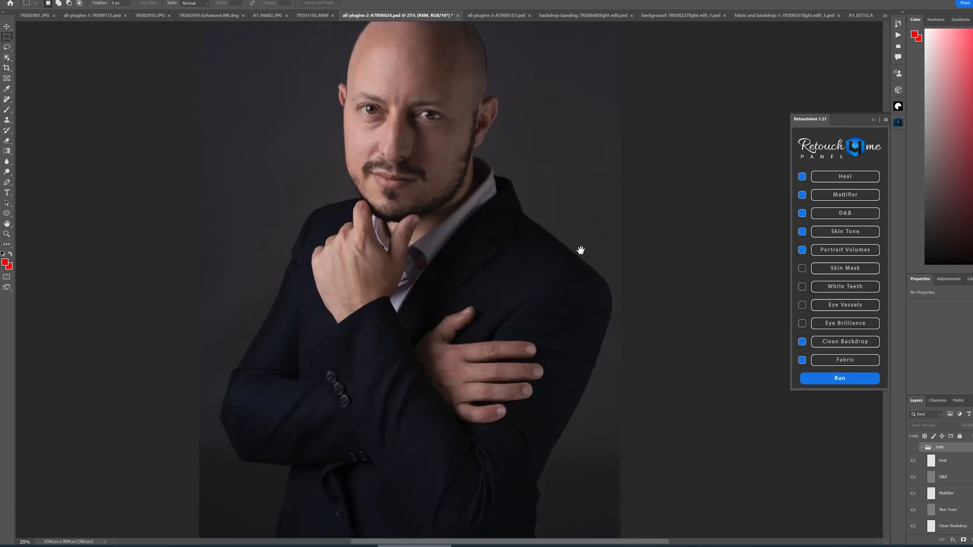
pyautogui.click(914, 448)
pyautogui.click(914, 448)
pyautogui.click(913, 448)
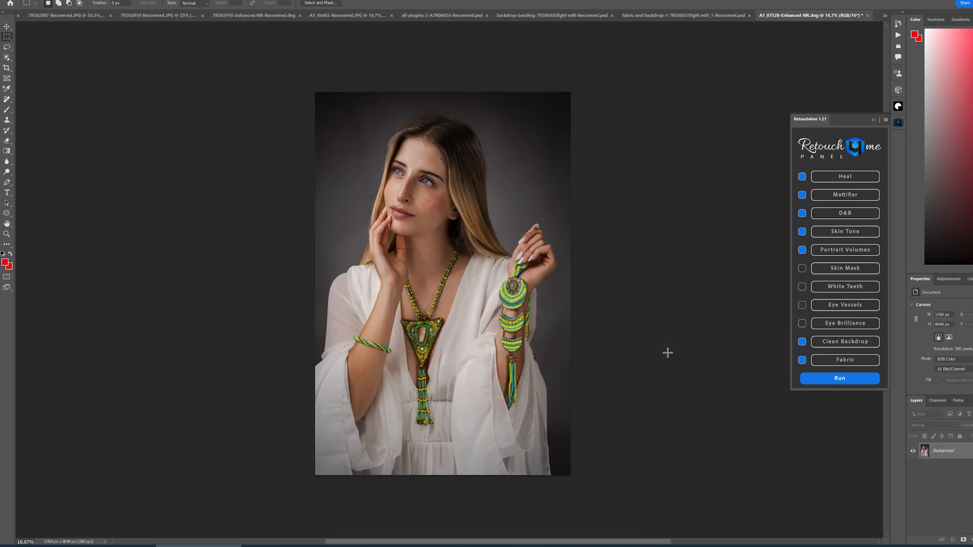
# - Run the checked Retouch4me plugins on the woman's portrait and hide all the generated plugin layers
pyautogui.click(842, 383)
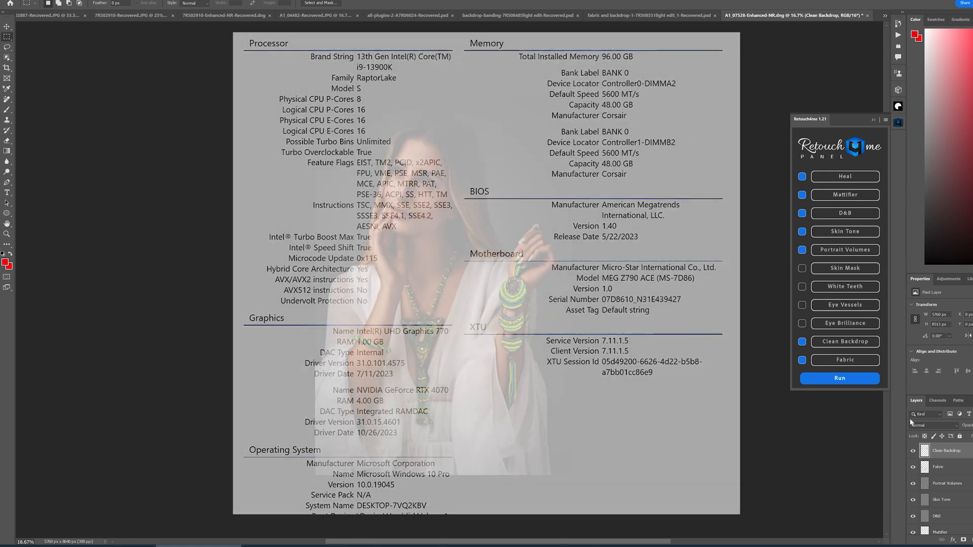
pyautogui.scroll(-2, 932, 487)
pyautogui.moveTo(913, 510); pyautogui.dragTo(913, 446)
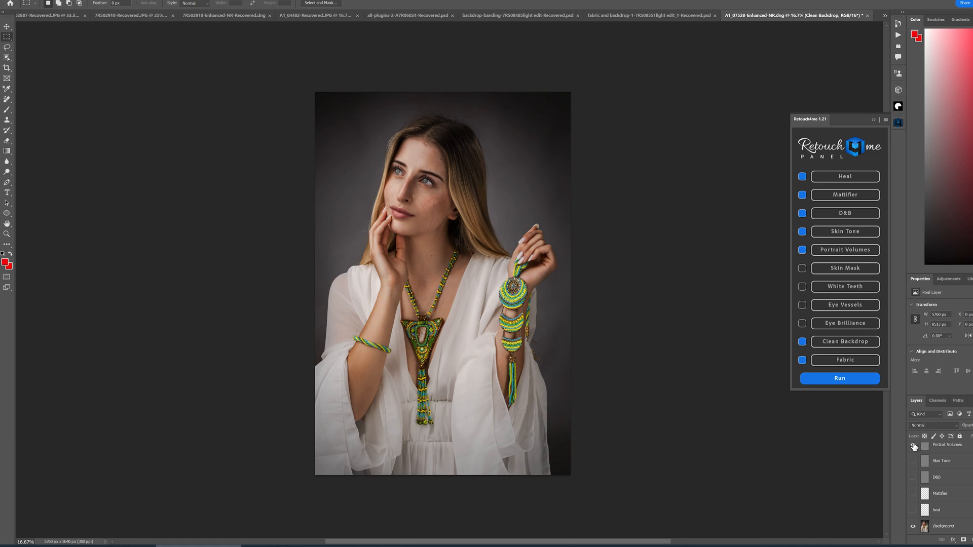
pyautogui.scroll(2, 913, 456)
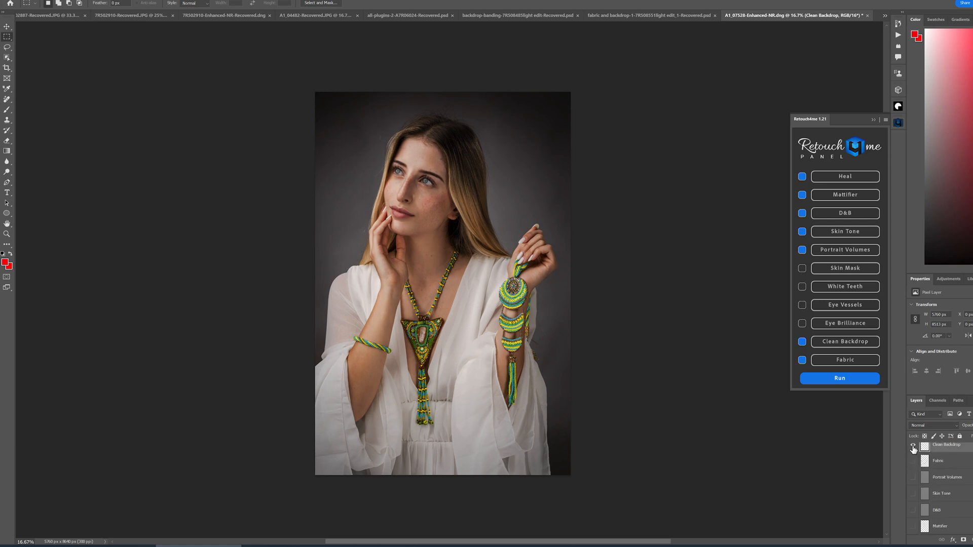
pyautogui.click(913, 446)
pyautogui.scroll(-1, 924, 474)
pyautogui.scroll(-1, 927, 477)
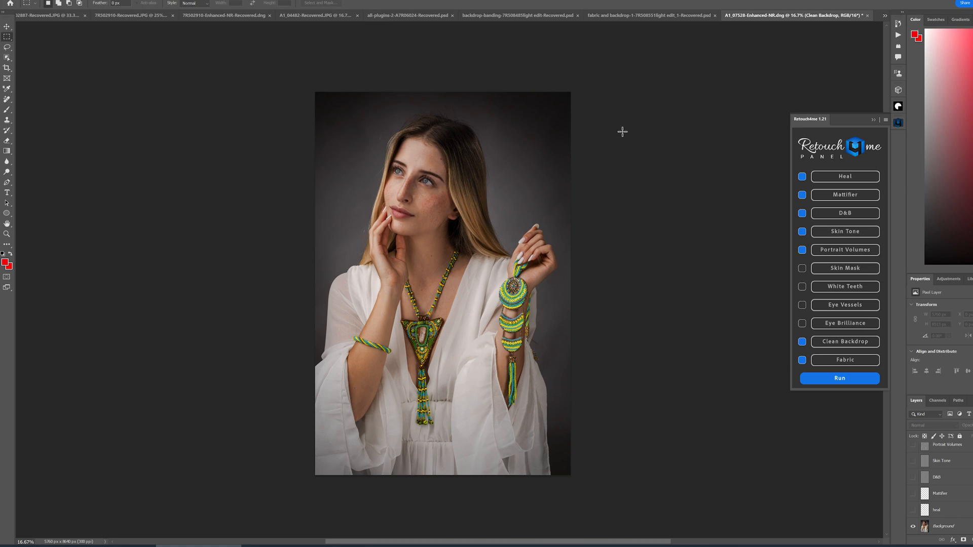
# - Zoom in on the woman's face and toggle the heal layer's visibility to compare the skin
pyautogui.hotkey('ctrl', '+')
pyautogui.hotkey('ctrl', '+')
pyautogui.hotkey('ctrl', '+')
pyautogui.moveTo(572, 212); pyautogui.dragTo(586, 395)
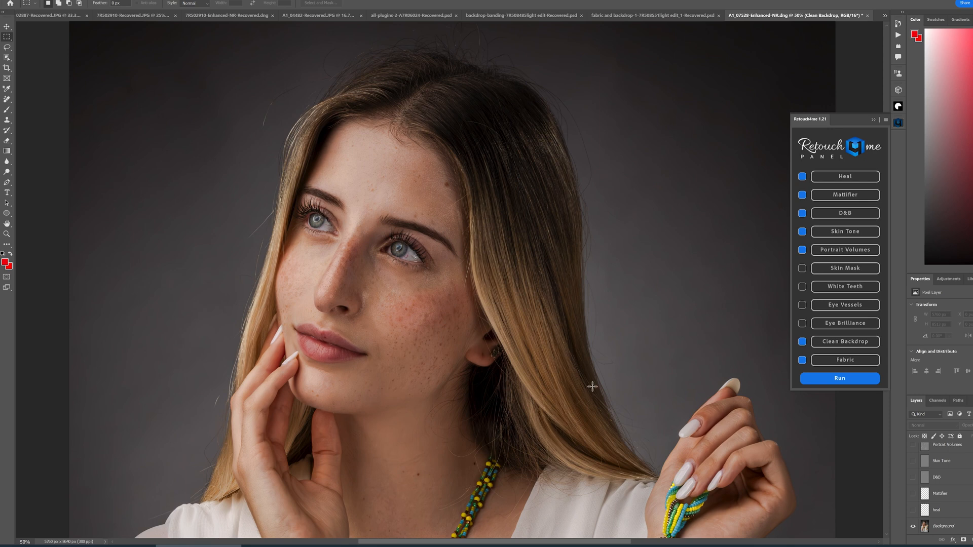
pyautogui.click(912, 511)
pyautogui.click(913, 511)
pyautogui.click(913, 511)
pyautogui.hotkey('ctrl', '+')
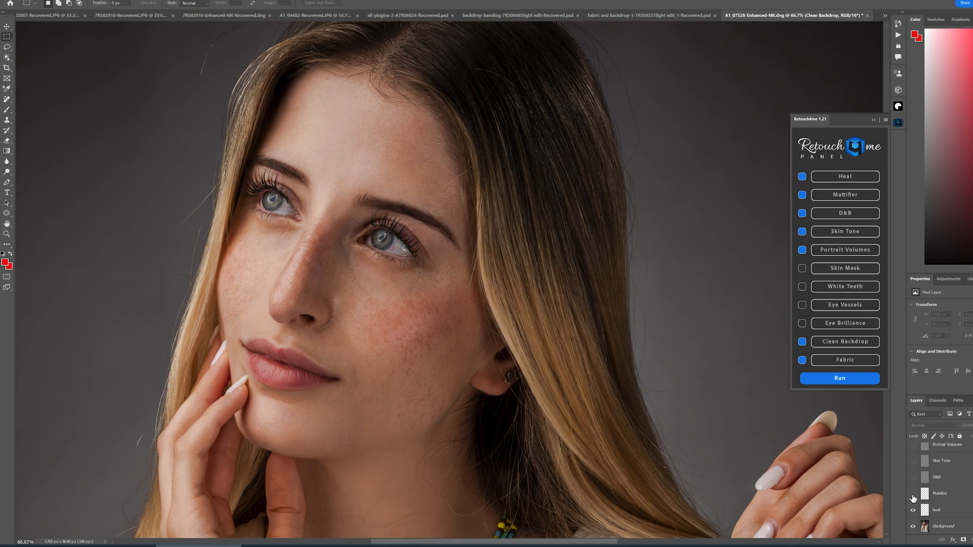
# - Toggle the Mattifier layer's visibility repeatedly to compare the shine on the skin
pyautogui.click(912, 494)
pyautogui.click(912, 495)
pyautogui.click(913, 493)
pyautogui.click(914, 495)
pyautogui.click(913, 494)
# - Toggle the D&B layer's visibility repeatedly to compare the dodge and burn effect
pyautogui.click(913, 478)
pyautogui.click(914, 479)
pyautogui.click(914, 479)
pyautogui.click(952, 479)
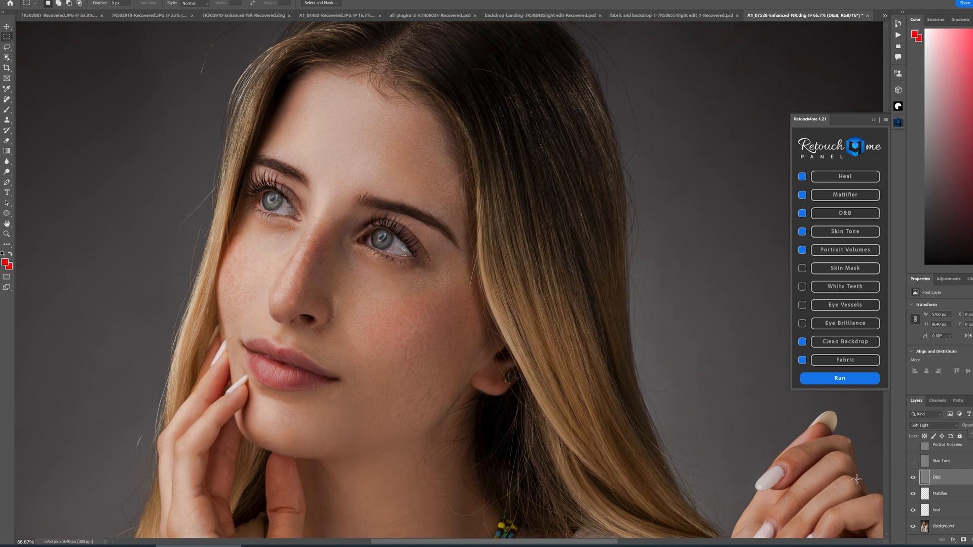
pyautogui.click(913, 478)
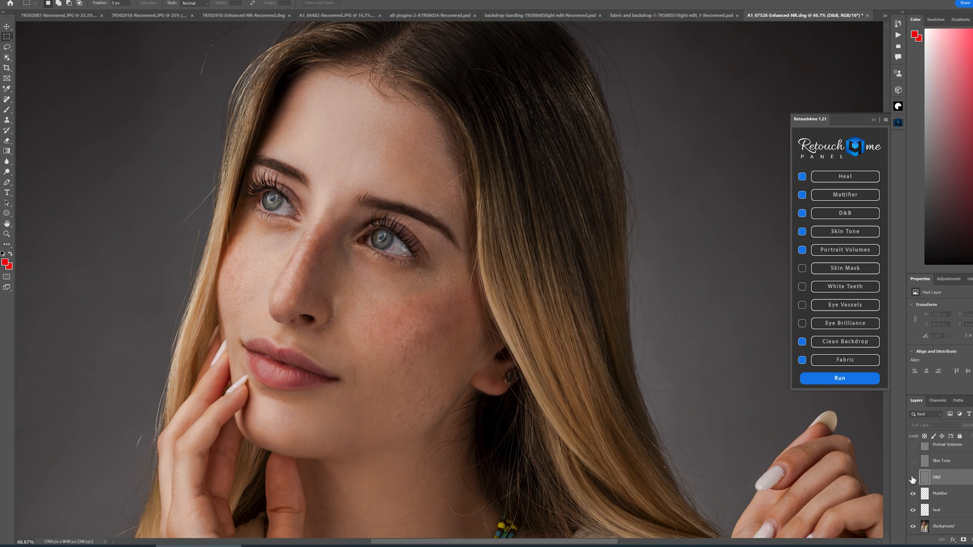
pyautogui.click(913, 478)
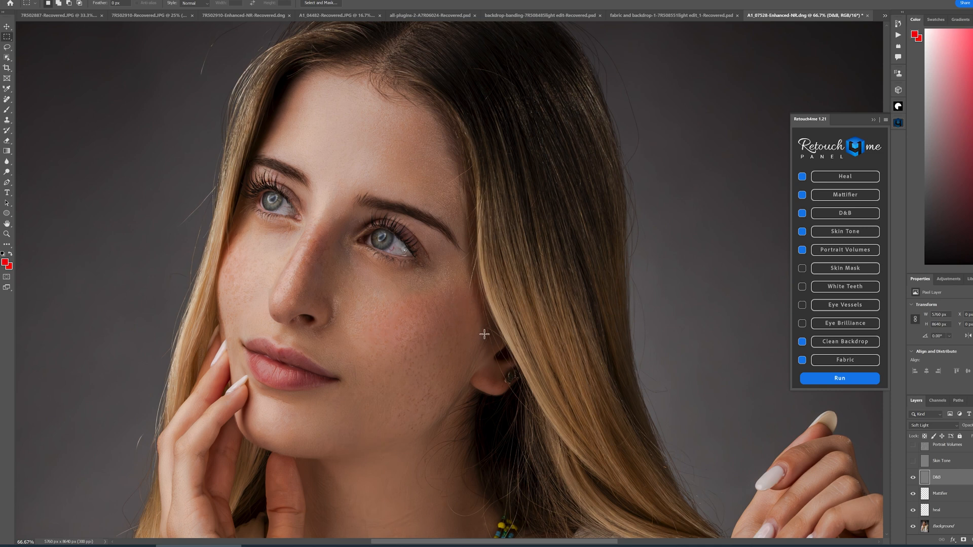
# - Toggle the Skin Tone layer's visibility to compare the skin colour
pyautogui.click(912, 462)
pyautogui.click(913, 462)
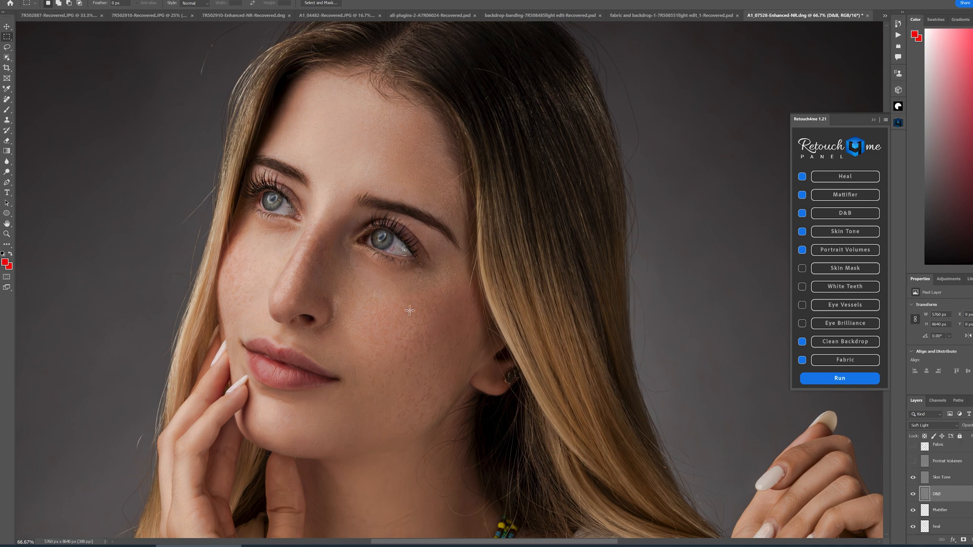
pyautogui.click(915, 464)
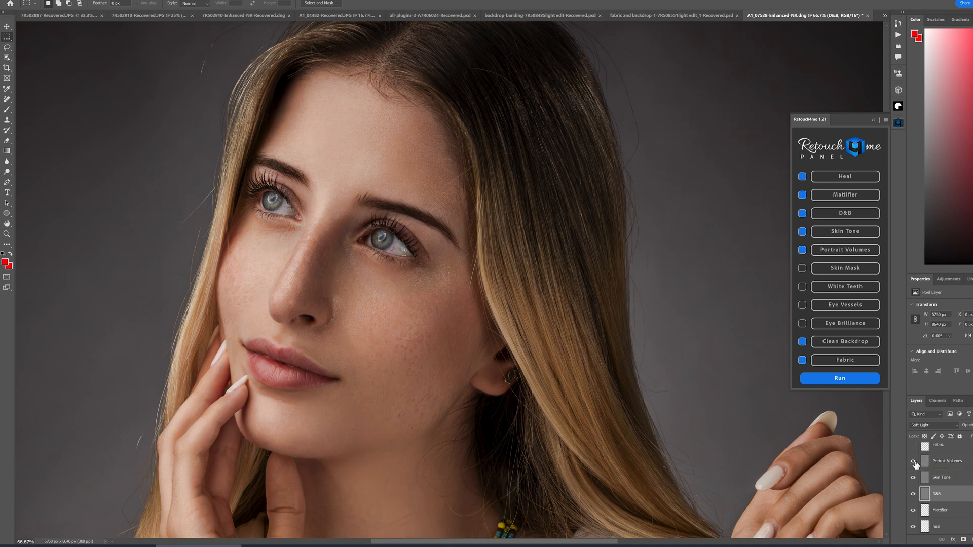
pyautogui.click(915, 465)
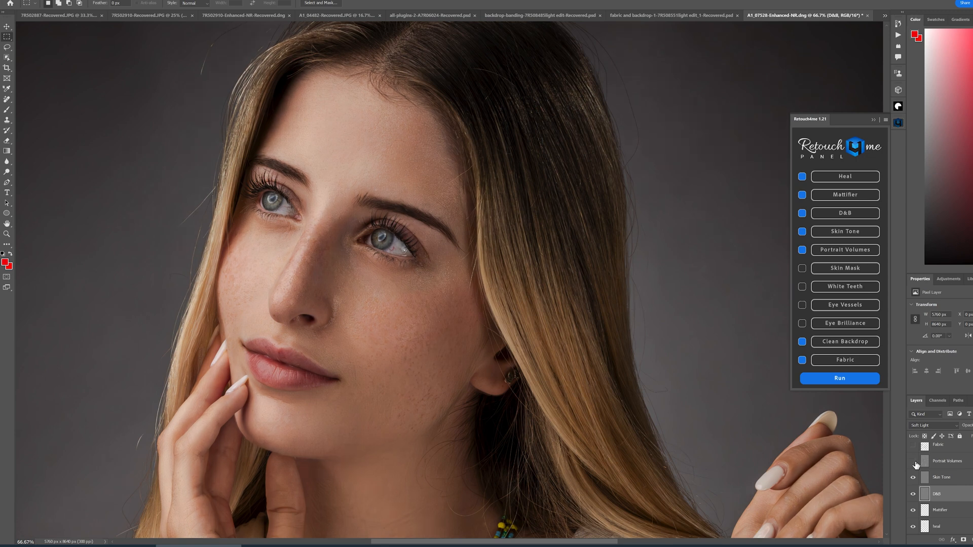
pyautogui.click(915, 464)
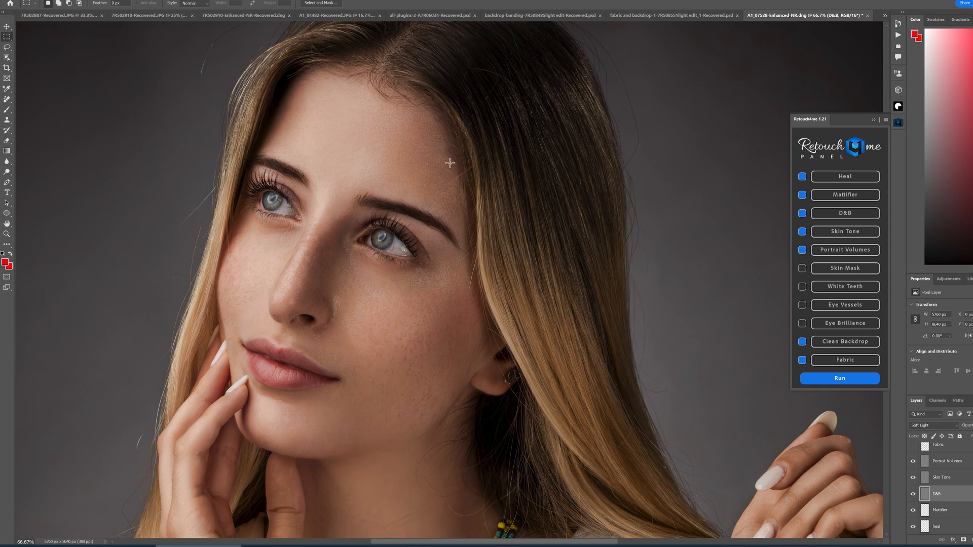
# - Toggle the Portrait Volumes layer's visibility to compare the result and select that layer
pyautogui.click(913, 461)
pyautogui.click(913, 461)
pyautogui.click(913, 461)
pyautogui.click(913, 461)
pyautogui.click(939, 466)
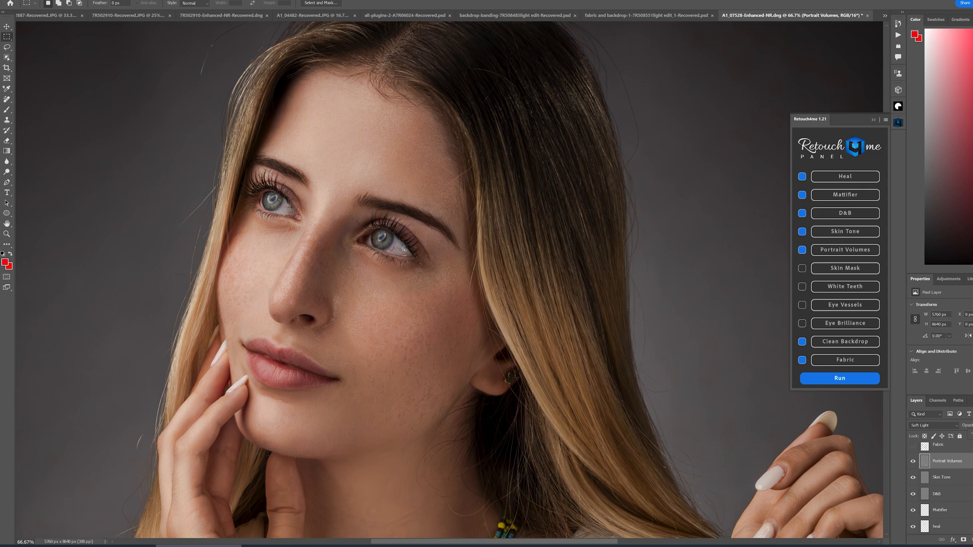
# - Toggle the Portrait Volumes and Fabric layers' visibility to compare their effect on the face and the white dress
pyautogui.click(913, 463)
pyautogui.click(912, 462)
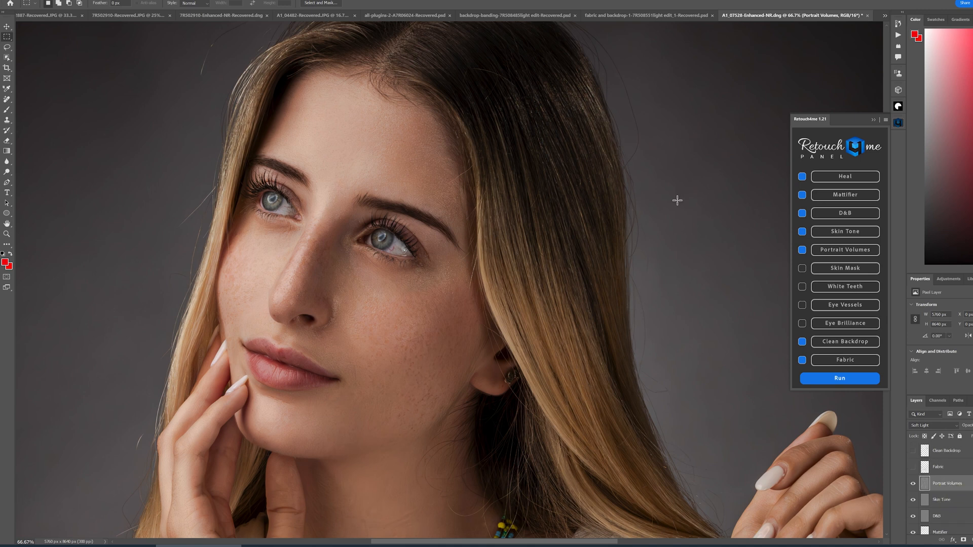
pyautogui.hotkey('ctrl', '-')
pyautogui.hotkey('ctrl', '-')
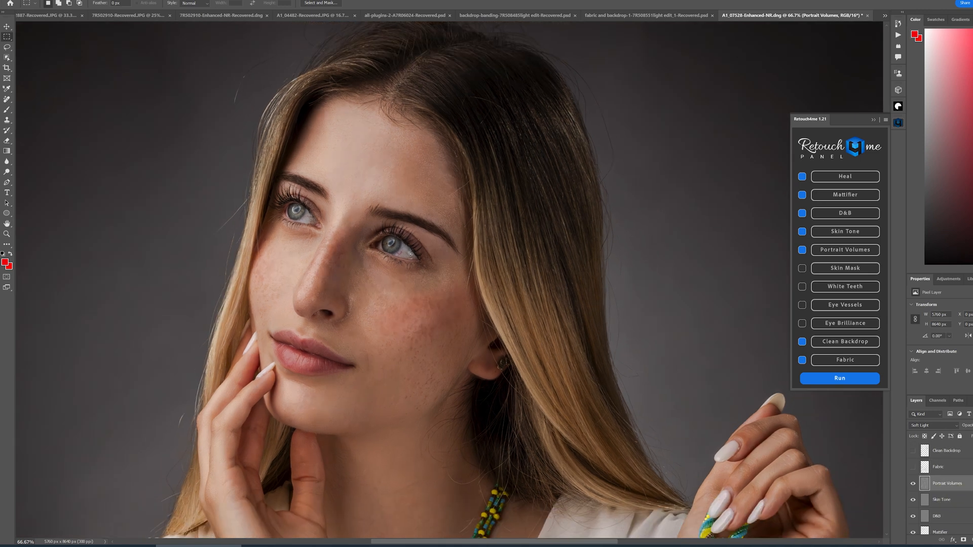
pyautogui.moveTo(553, 394); pyautogui.dragTo(543, 167)
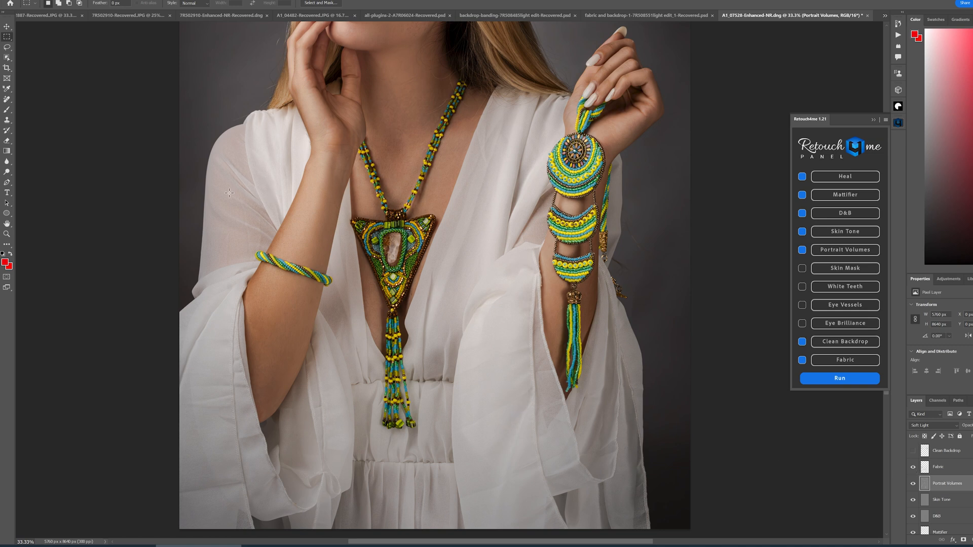
pyautogui.click(913, 470)
pyautogui.click(913, 471)
pyautogui.hotkey('ctrl', '-')
pyautogui.hotkey('ctrl', '-')
pyautogui.hotkey('ctrl', '-')
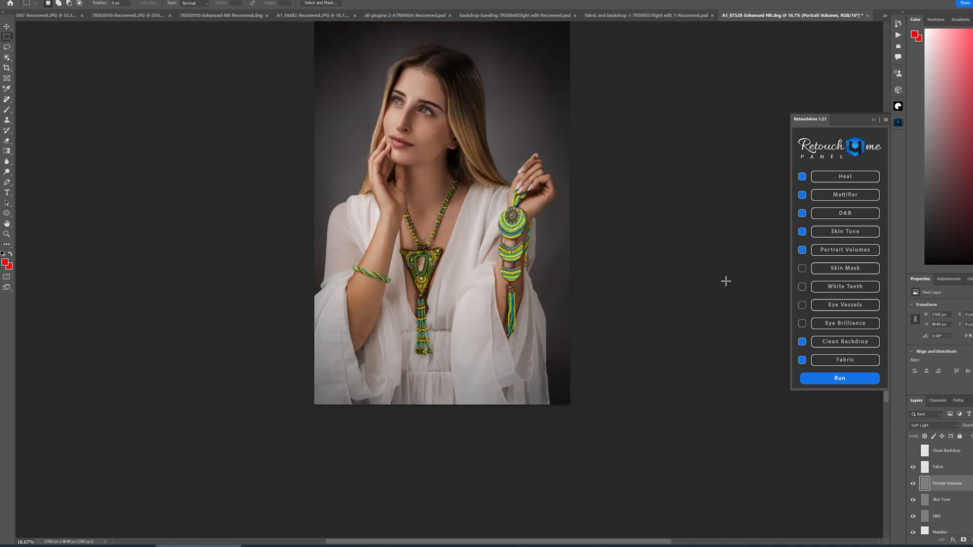
# - Toggle the Clean Backdrop layer's visibility to compare the background around the portrait
pyautogui.moveTo(571, 206); pyautogui.dragTo(564, 293)
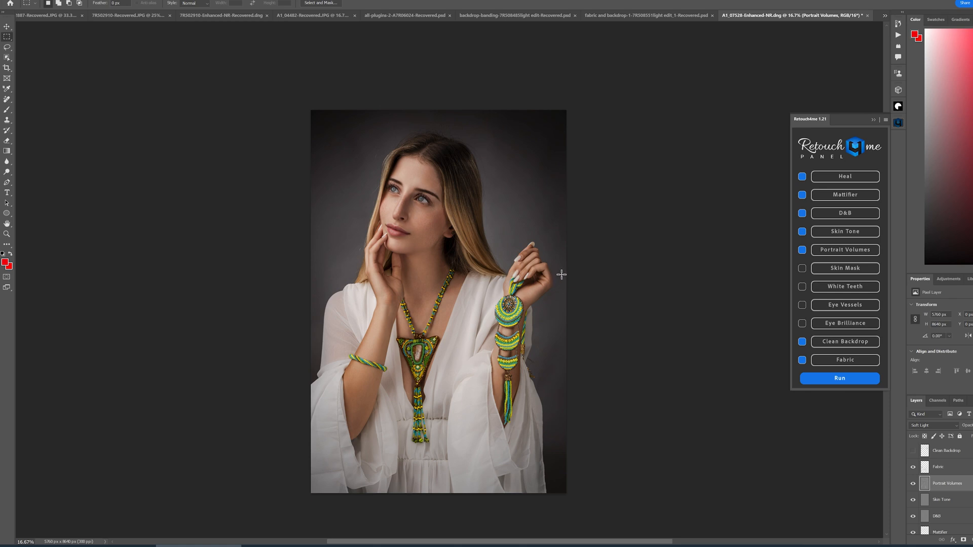
pyautogui.hotkey('ctrl', '+')
pyautogui.hotkey('ctrl', '+')
pyautogui.hotkey('ctrl', '+')
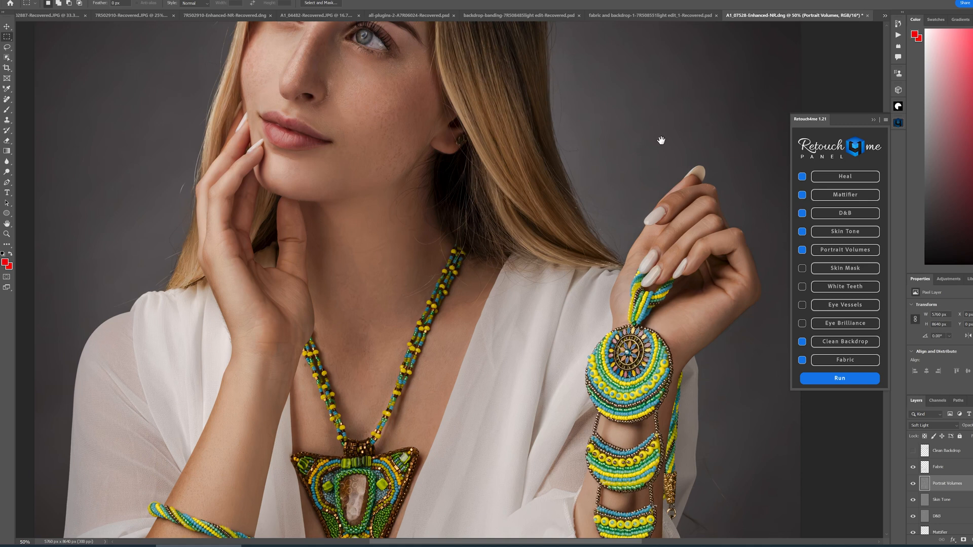
pyautogui.moveTo(661, 141); pyautogui.dragTo(625, 317)
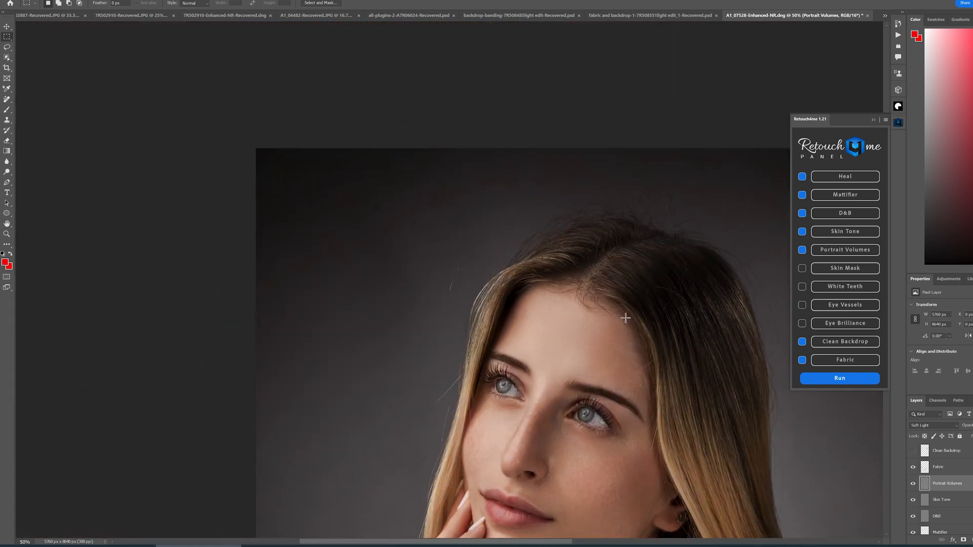
pyautogui.click(912, 451)
pyautogui.moveTo(727, 404); pyautogui.dragTo(458, 391)
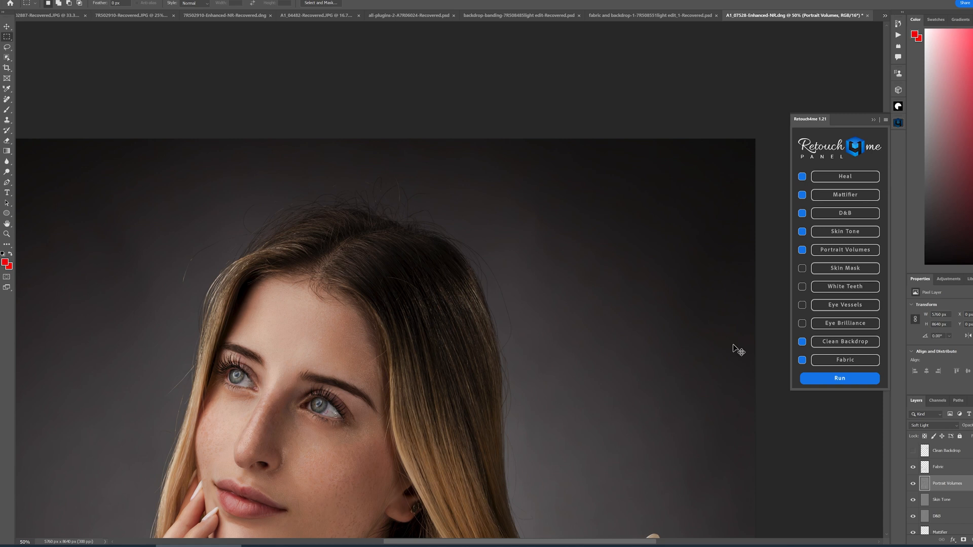
pyautogui.hotkey('ctrl', '-')
pyautogui.moveTo(471, 427); pyautogui.dragTo(460, 236)
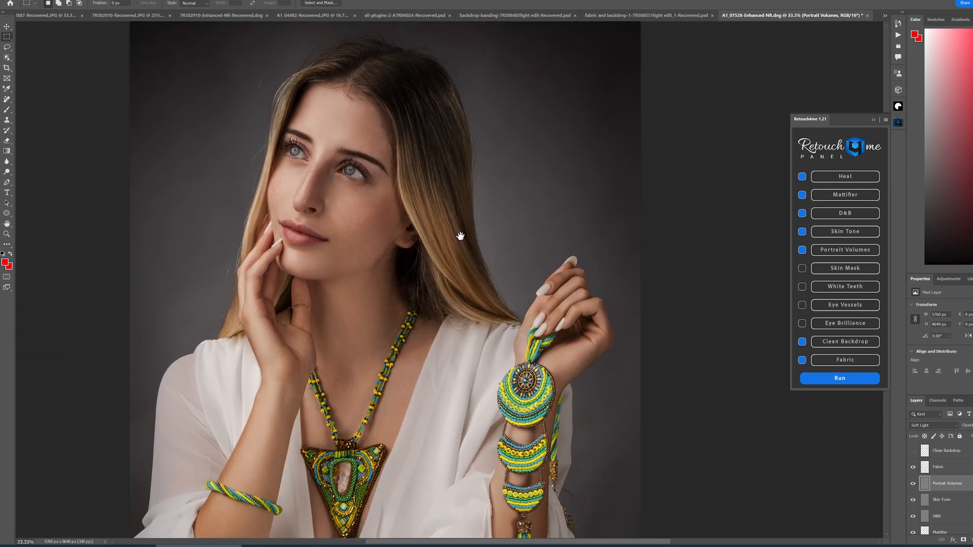
pyautogui.hotkey('ctrl', '-')
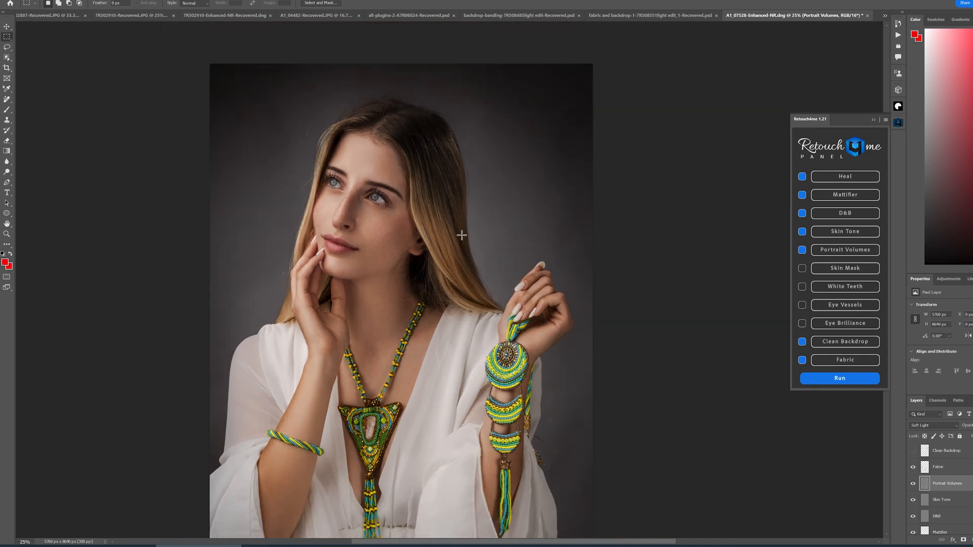
pyautogui.moveTo(454, 316); pyautogui.dragTo(504, 277)
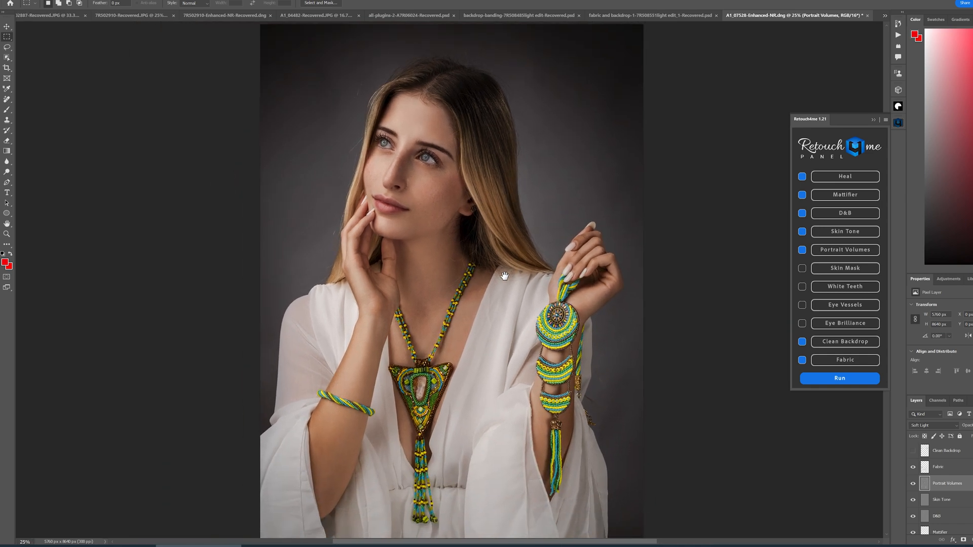
pyautogui.hotkey('ctrl', '-')
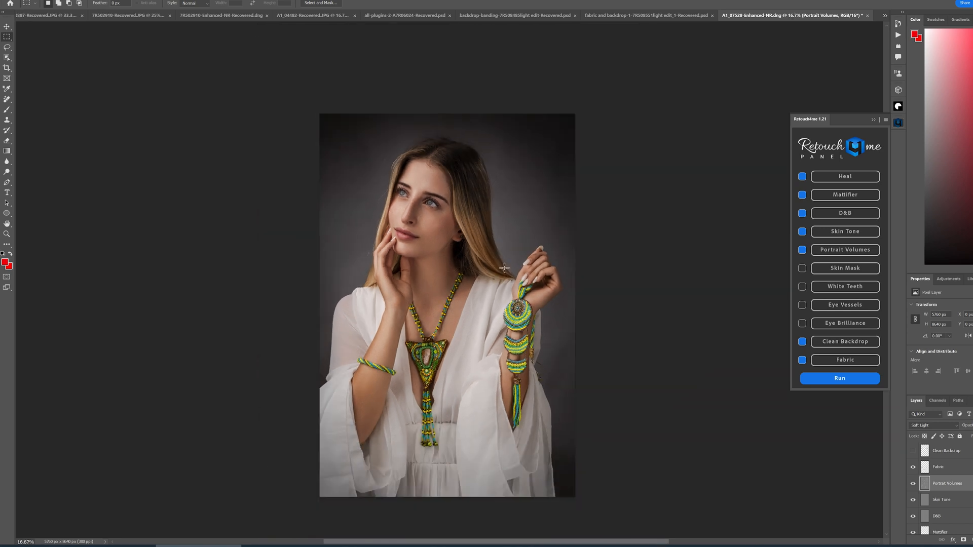
pyautogui.click(913, 450)
# - Select all Retouch4me layers from Clean Backdrop down to Heal and group them into a group named R4M
pyautogui.click(956, 453)
pyautogui.scroll(-1, 956, 456)
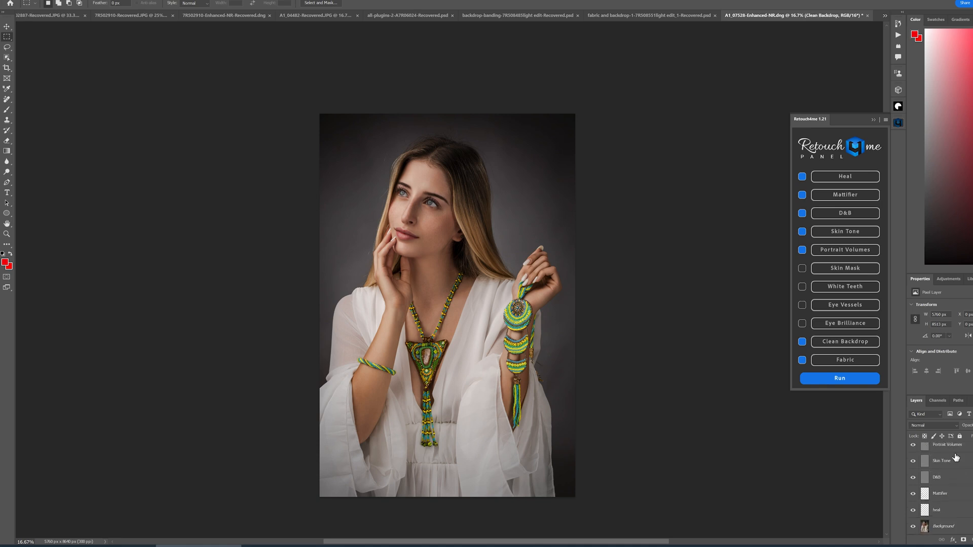
pyautogui.keyDown('shift'); pyautogui.click(955, 515); pyautogui.keyUp('shift')
pyautogui.rightClick(953, 485)
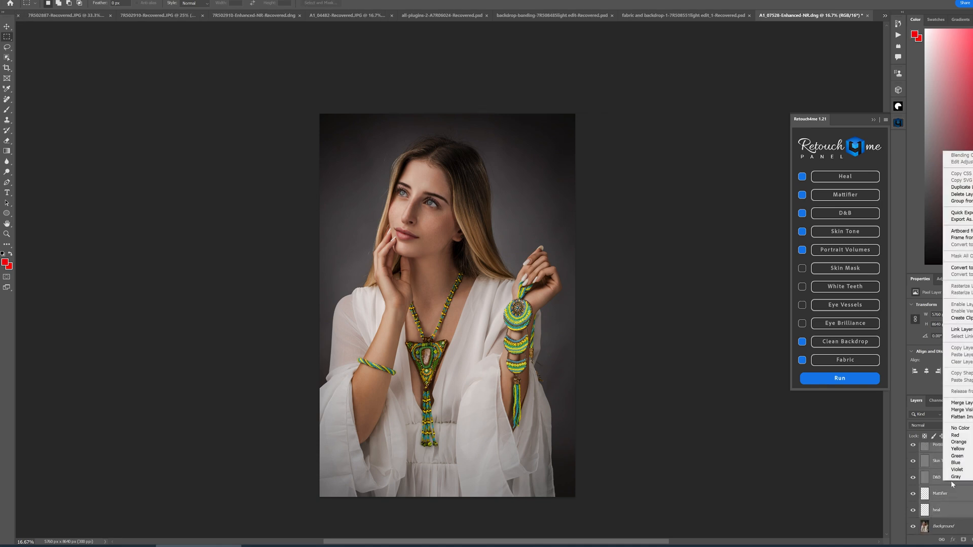
pyautogui.click(952, 202)
pyautogui.write('R4M')
pyautogui.press('Return')
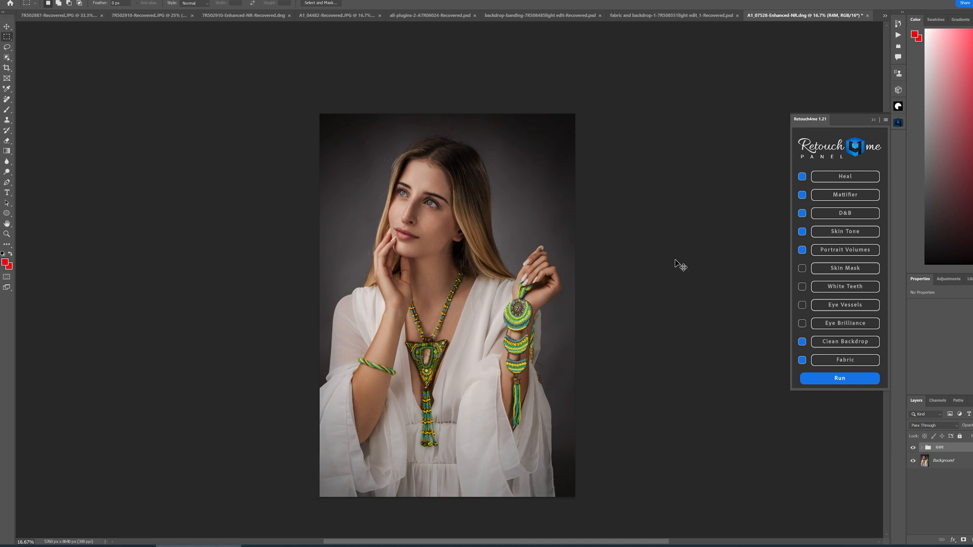
# - Toggle the R4M group's visibility repeatedly to compare the retouched face and jewellery with the original
pyautogui.hotkey('ctrl', '+')
pyautogui.hotkey('ctrl', '+')
pyautogui.hotkey('ctrl', '+')
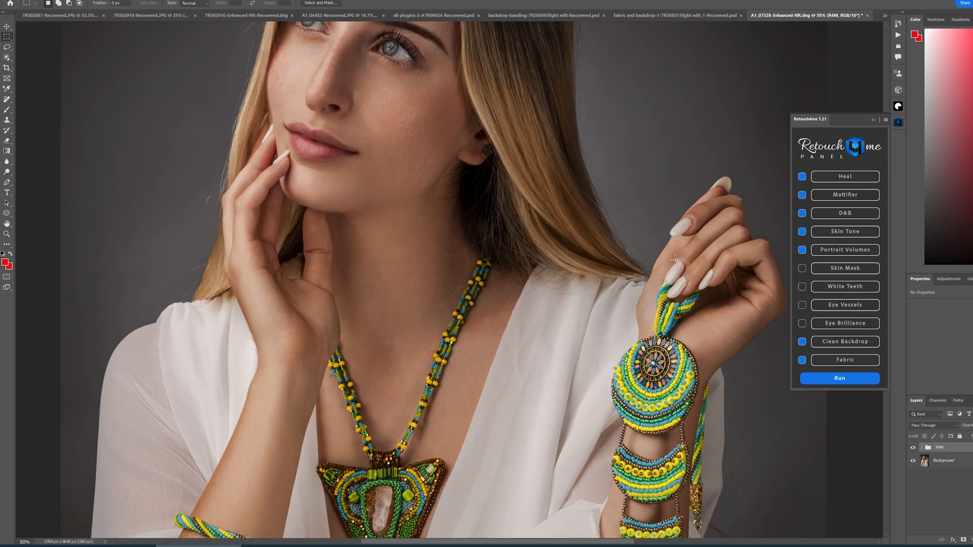
pyautogui.moveTo(597, 232); pyautogui.dragTo(609, 430)
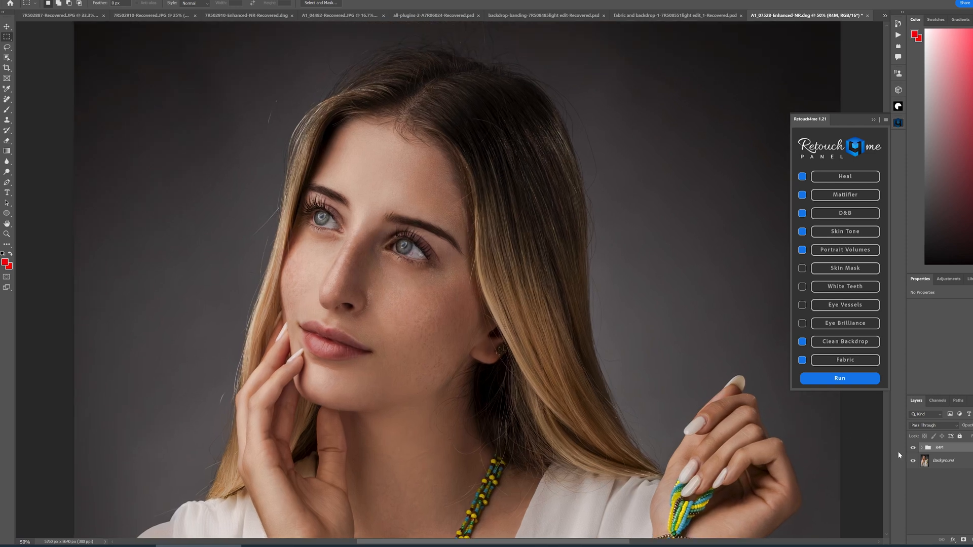
pyautogui.click(914, 448)
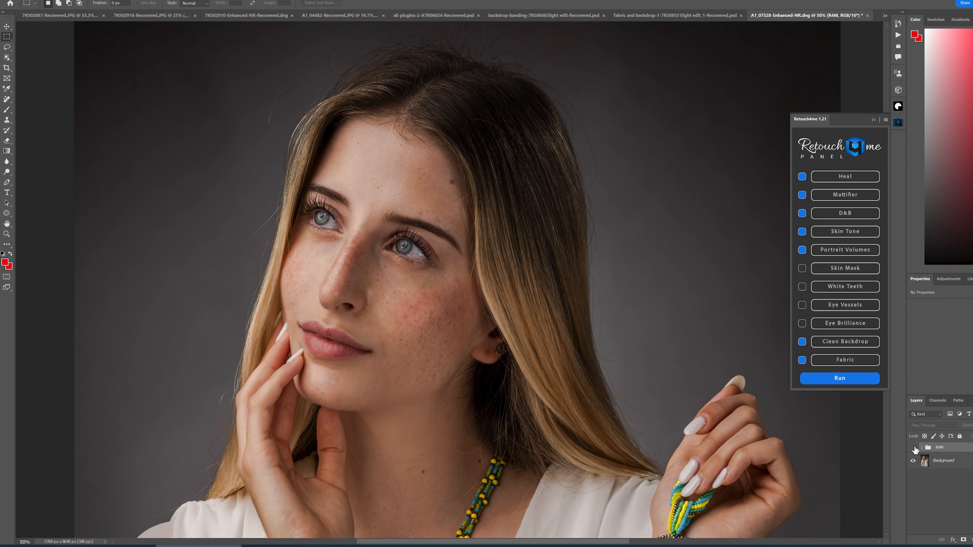
pyautogui.click(913, 448)
pyautogui.click(914, 449)
pyautogui.click(914, 449)
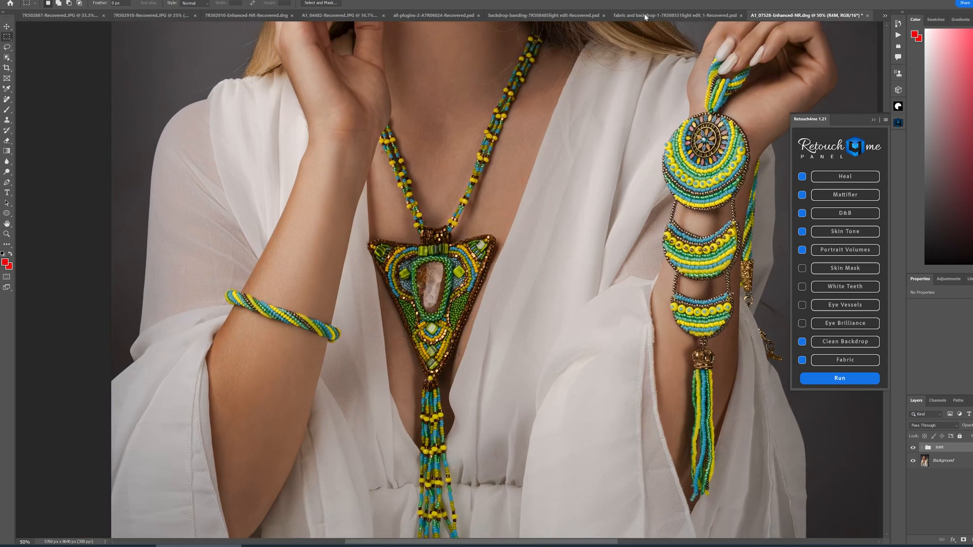
pyautogui.hotkey('ctrl', '-')
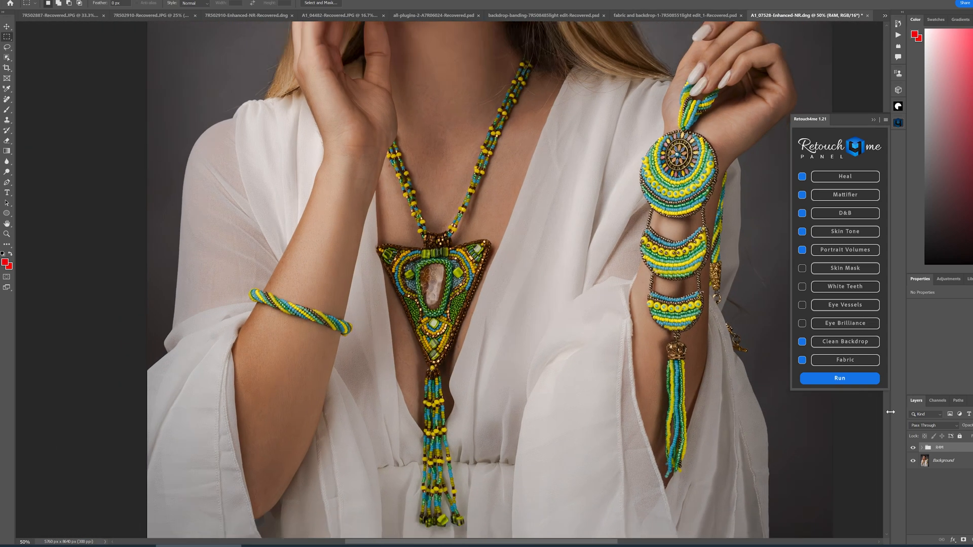
pyautogui.click(913, 448)
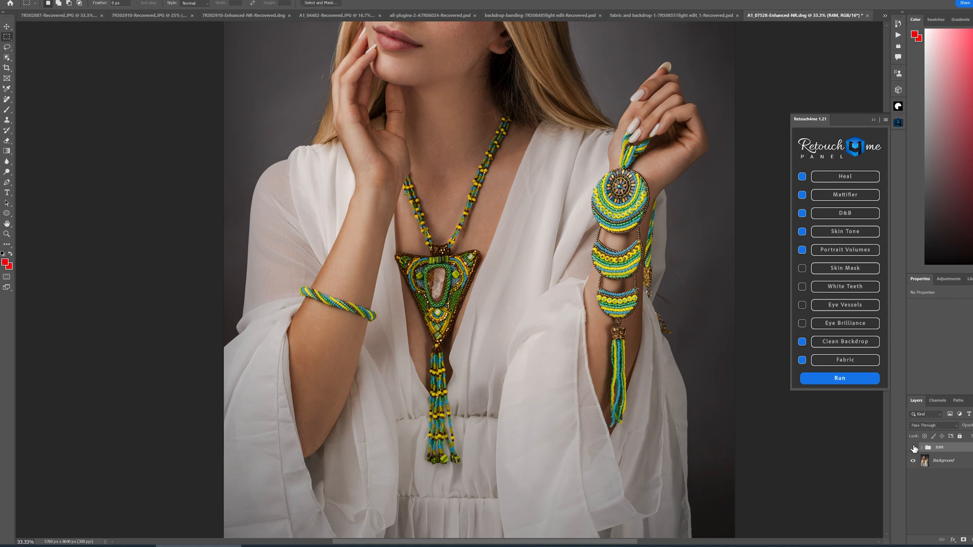
pyautogui.click(914, 448)
# - Toggle the R4M group's visibility again on the full portrait to compare the overall before and after
pyautogui.moveTo(594, 182); pyautogui.dragTo(609, 433)
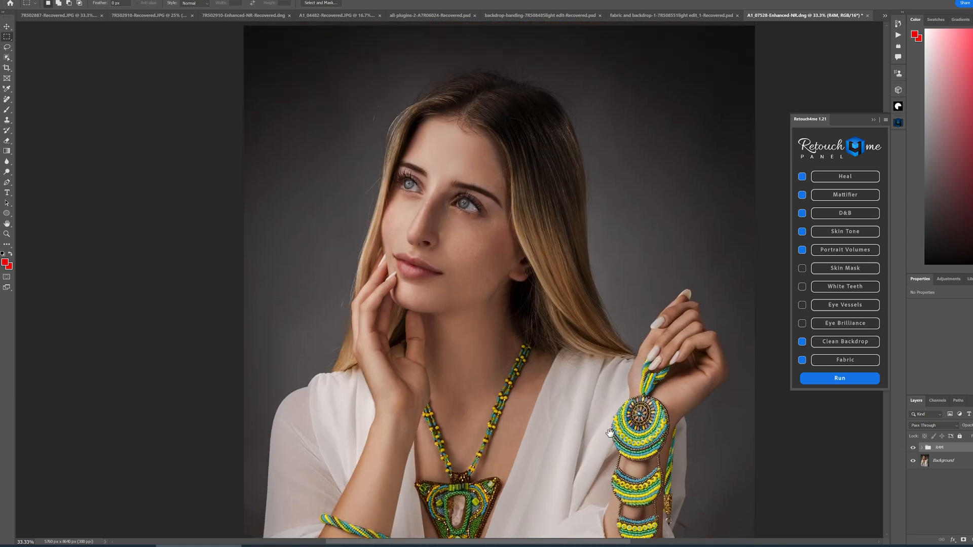
pyautogui.hotkey('ctrl', '-')
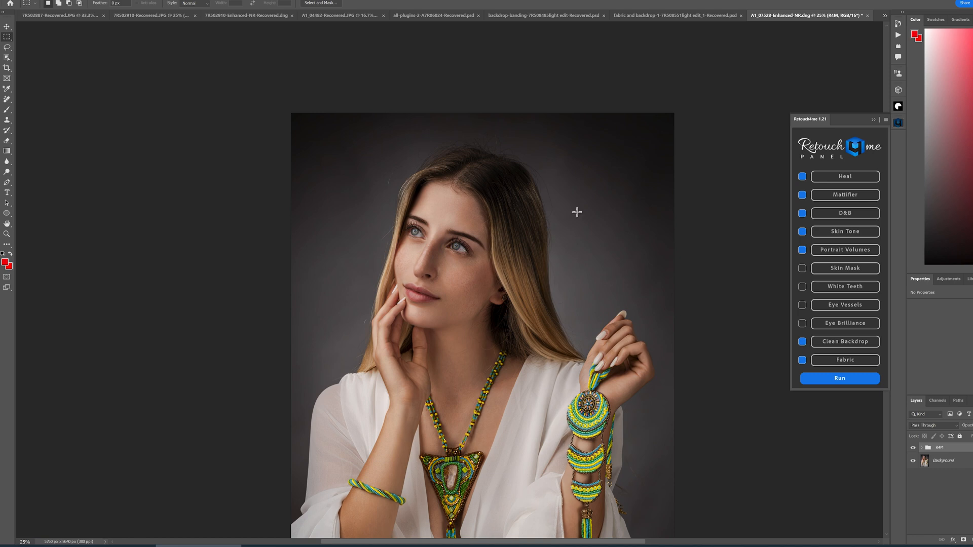
pyautogui.hotkey('ctrl', '+')
pyautogui.hotkey('ctrl', '+')
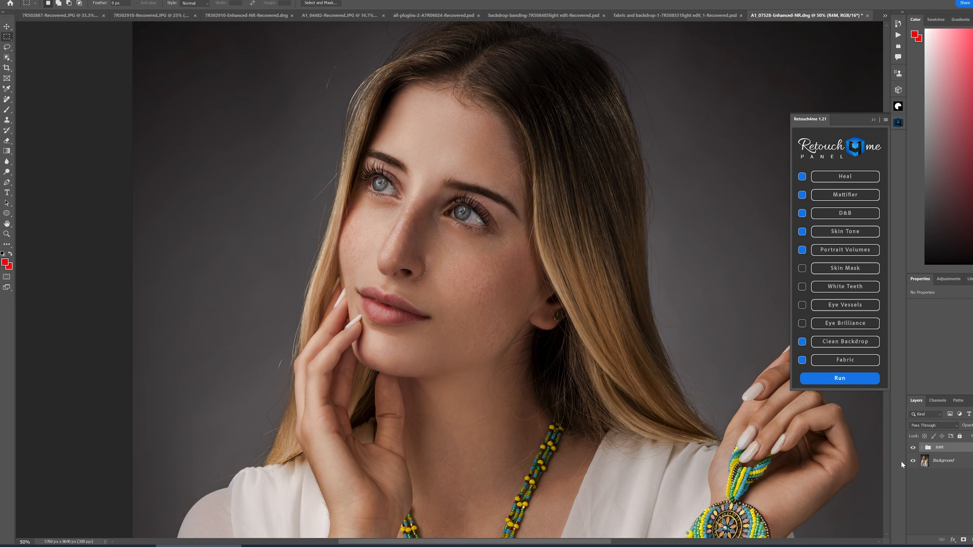
pyautogui.click(913, 448)
pyautogui.click(913, 448)
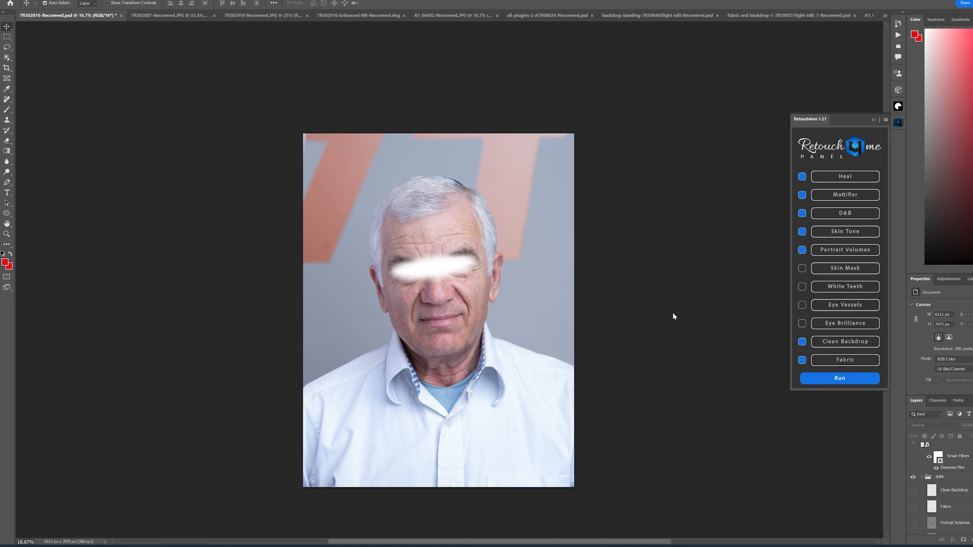
# - Toggle the Heal layer's visibility on the older man's portrait to compare the skin blemishes
pyautogui.hotkey('ctrl', '+')
pyautogui.hotkey('ctrl', '+')
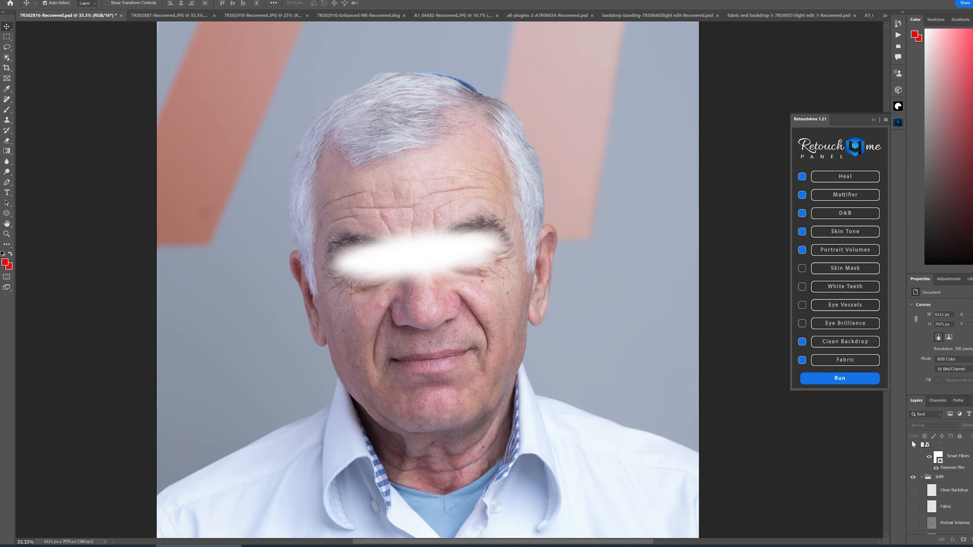
pyautogui.scroll(-5, 940, 487)
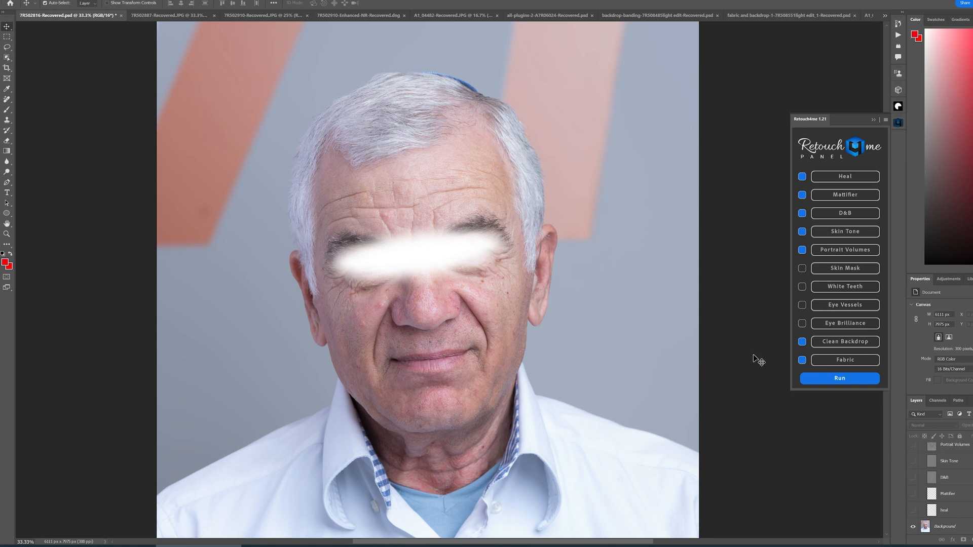
pyautogui.hotkey('ctrl', '+')
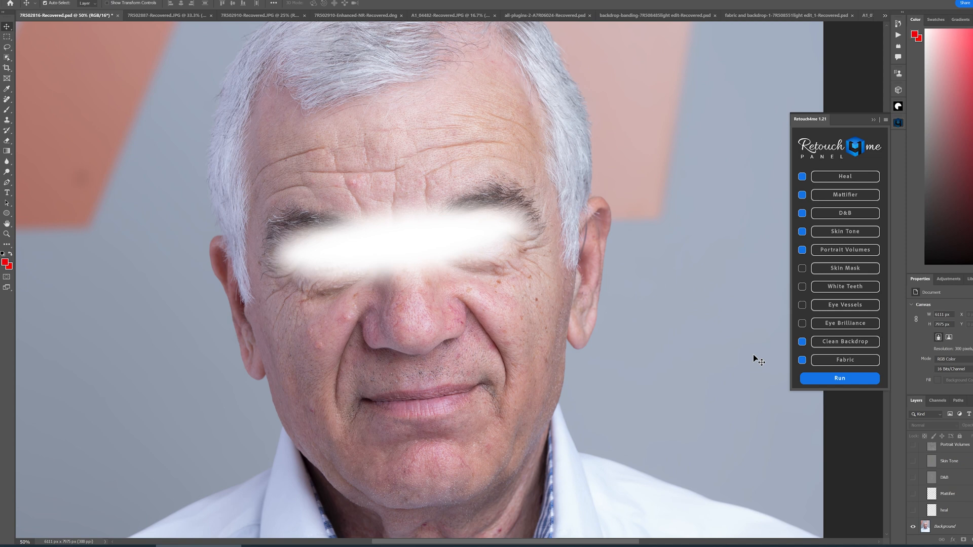
pyautogui.moveTo(595, 388)
pyautogui.mouseDown()
pyautogui.moveTo(589, 320)
pyautogui.moveTo(587, 386)
pyautogui.mouseUp()
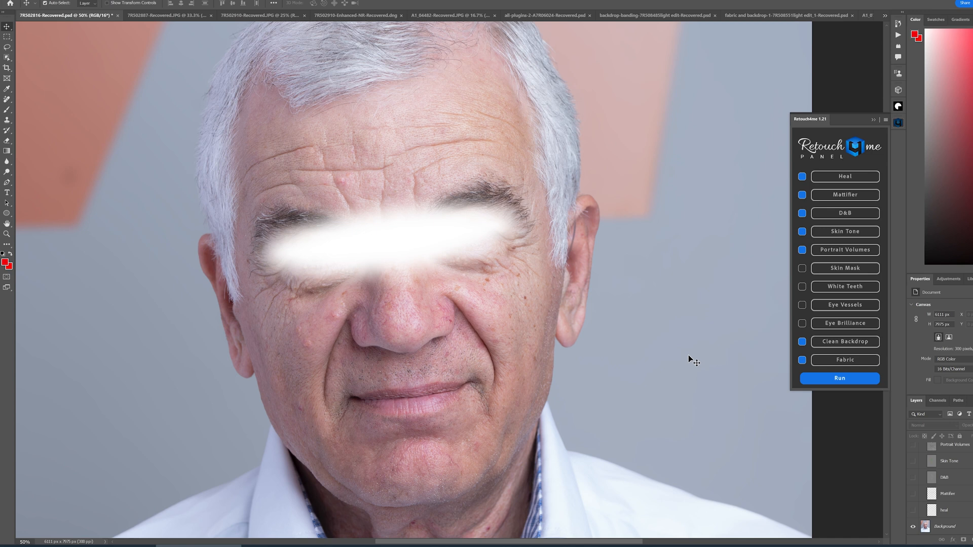
pyautogui.click(913, 511)
pyautogui.click(914, 510)
# - Toggle the Mattifier layer's visibility repeatedly to compare the shine on the man's skin
pyautogui.click(913, 494)
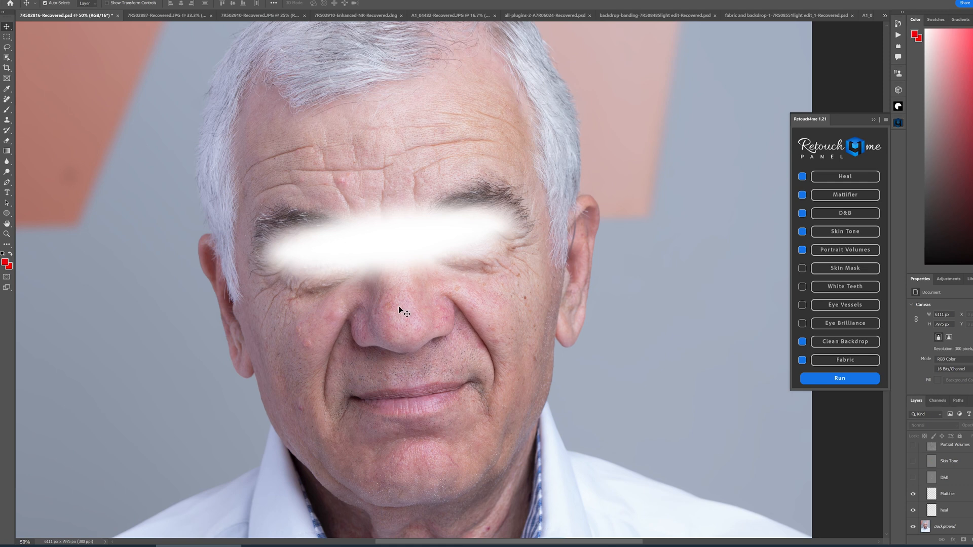
pyautogui.click(913, 497)
pyautogui.click(913, 497)
pyautogui.click(913, 494)
pyautogui.click(913, 495)
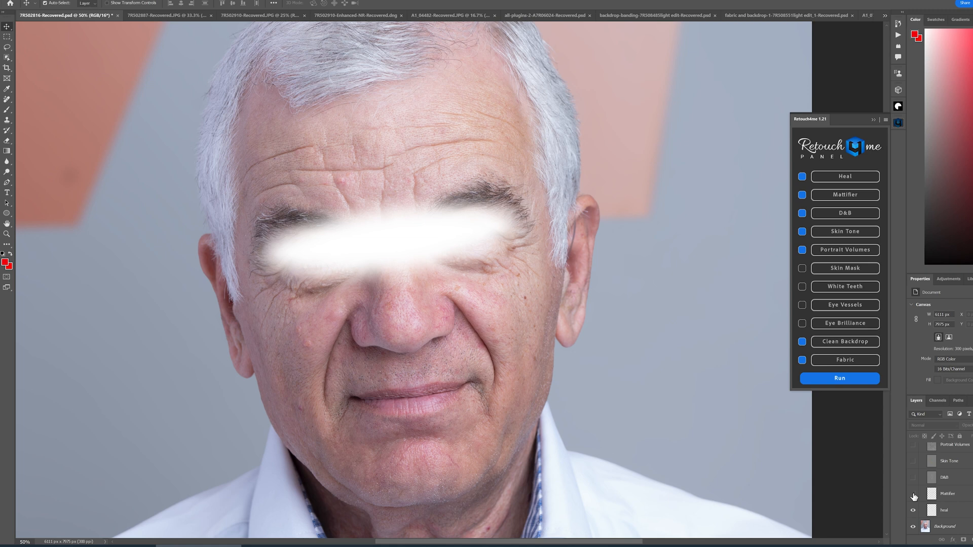
pyautogui.click(913, 496)
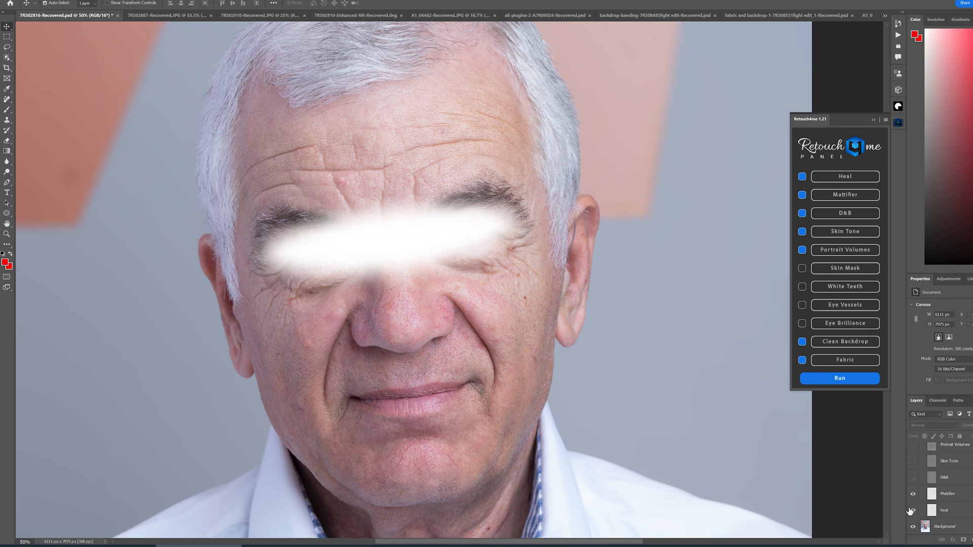
# - Toggle the D&B layer's visibility repeatedly to compare the dodge and burn on the man's face
pyautogui.click(913, 479)
pyautogui.click(913, 480)
pyautogui.click(913, 479)
pyautogui.click(913, 480)
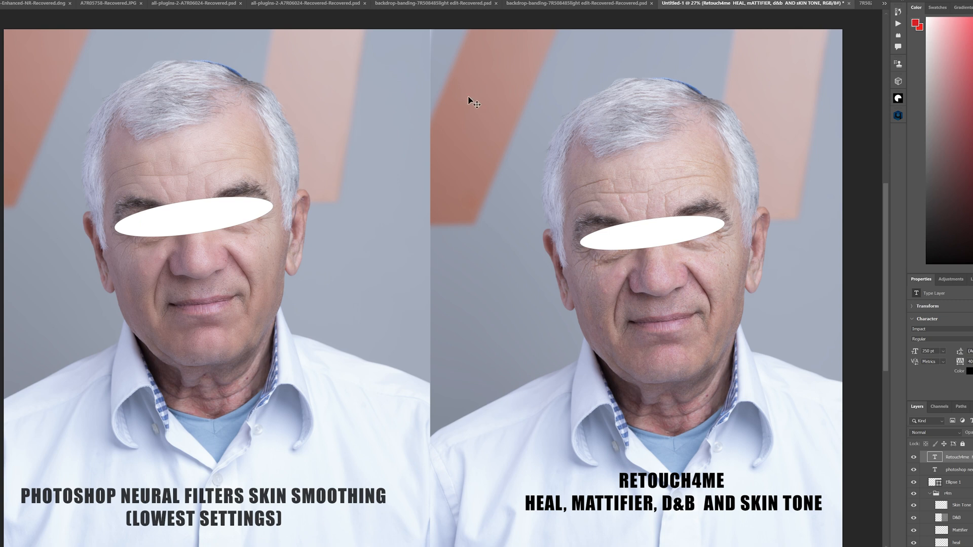
# - Examine the side-by-side comparison of Photoshop Neural Filters skin smoothing and the Retouch4me result
pyautogui.hotkey('ctrl', '+')
pyautogui.hotkey('ctrl', '+')
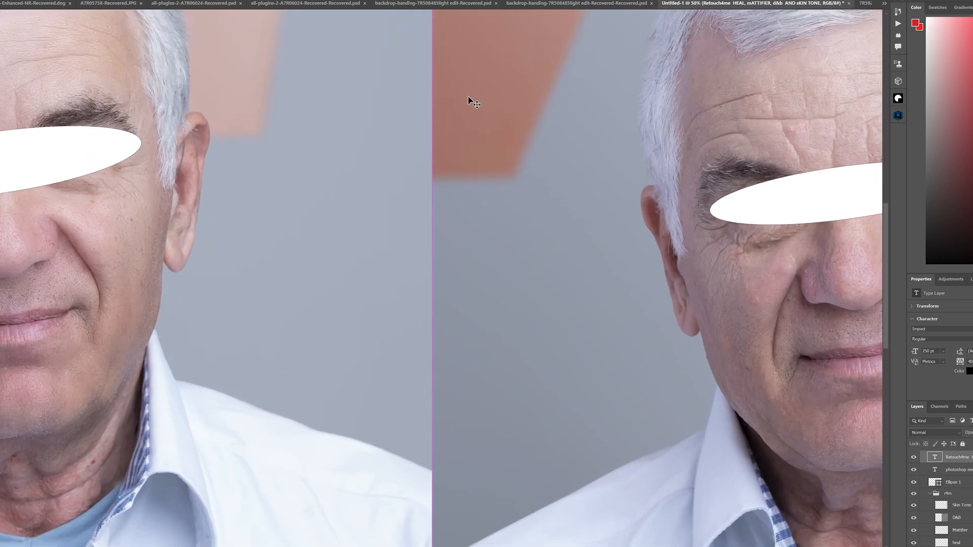
pyautogui.moveTo(285, 294)
pyautogui.mouseDown()
pyautogui.moveTo(387, 315)
pyautogui.moveTo(323, 276)
pyautogui.moveTo(97, 268)
pyautogui.moveTo(406, 277)
pyautogui.moveTo(155, 255)
pyautogui.moveTo(422, 289)
pyautogui.moveTo(26, 263)
pyautogui.mouseUp()
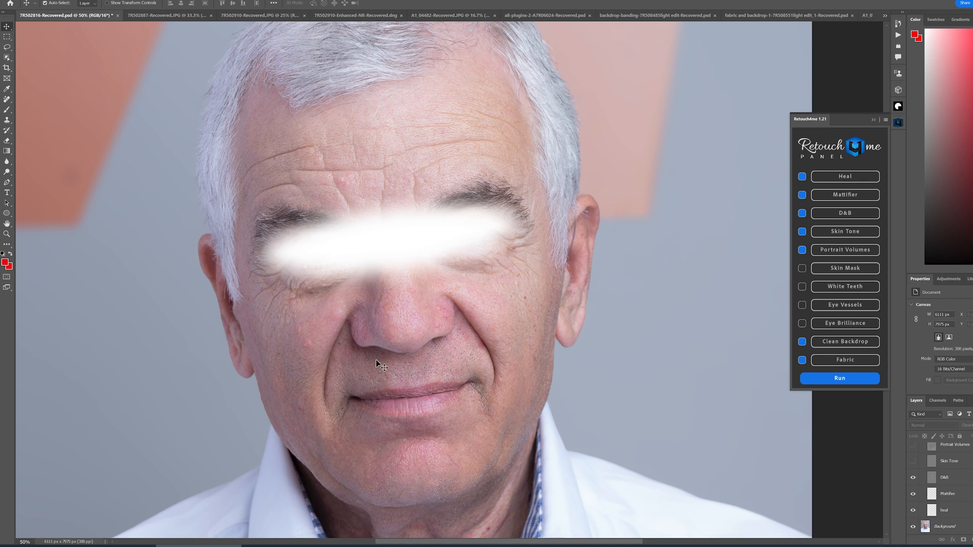
# - Toggle the Skin Tone and Portrait Volumes layers' visibility to compare the man's skin colour and facial volume
pyautogui.click(913, 463)
pyautogui.click(914, 462)
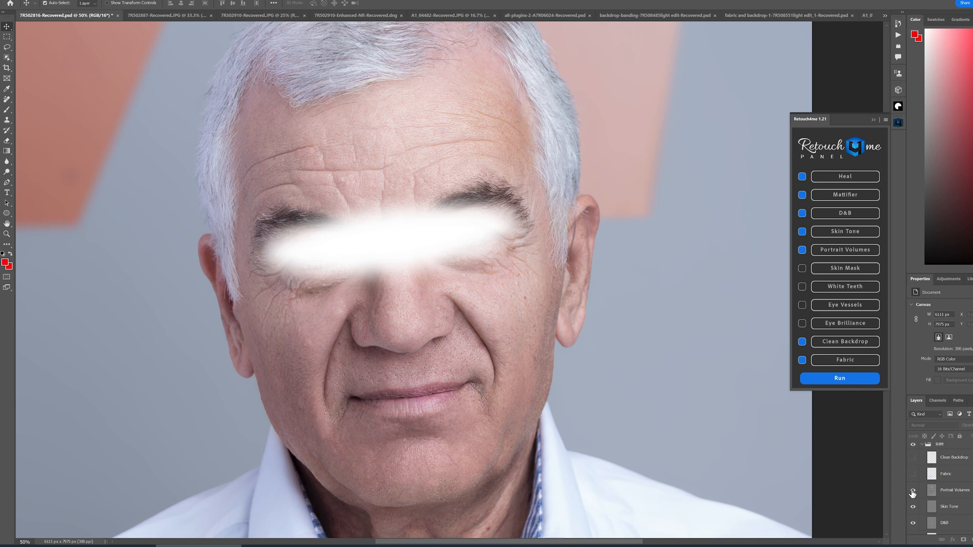
pyautogui.click(913, 491)
pyautogui.click(912, 493)
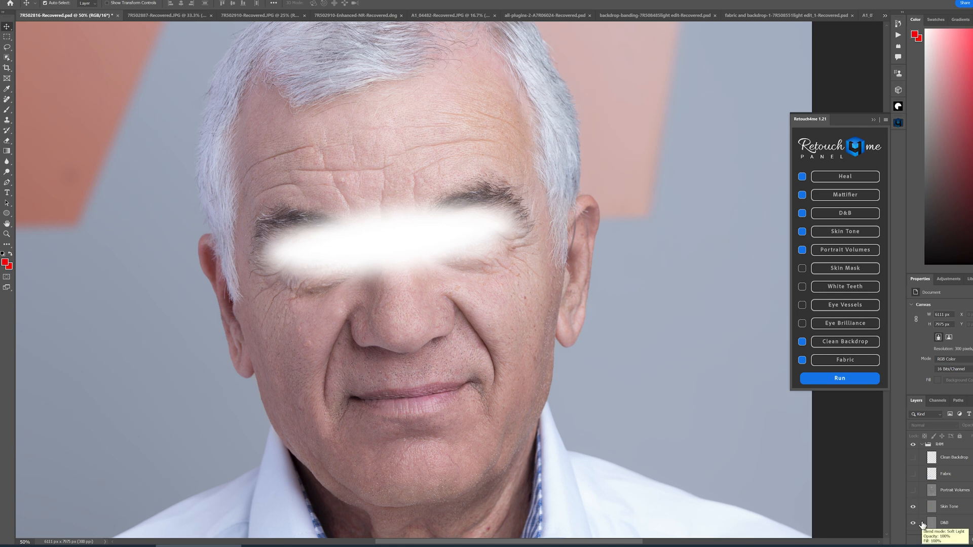
pyautogui.click(913, 490)
pyautogui.click(931, 490)
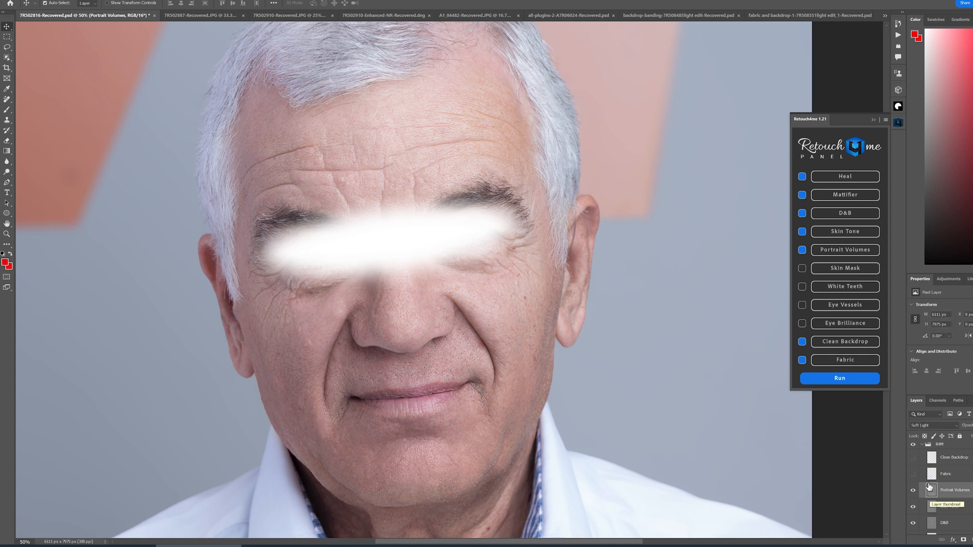
pyautogui.click(841, 429)
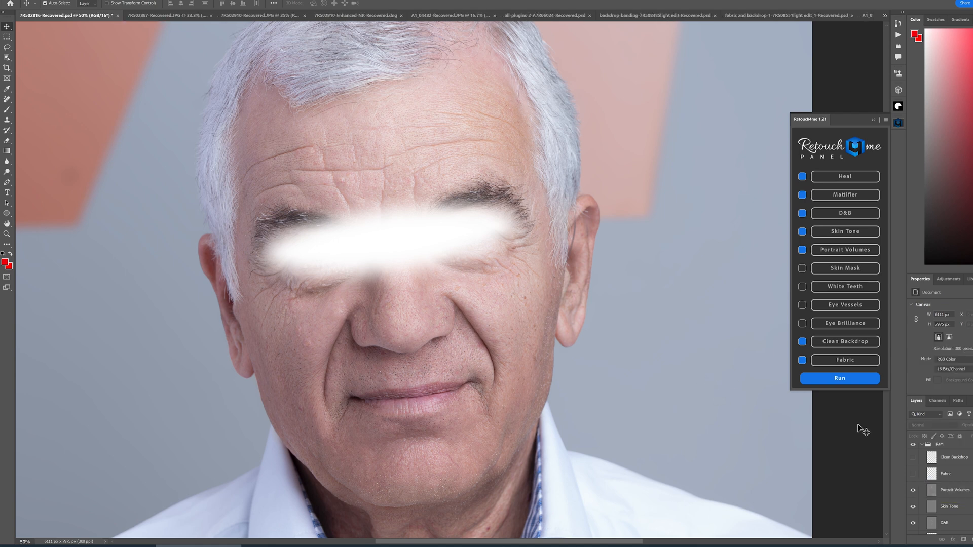
# - Toggle the Fabric layer's visibility to compare the wrinkles on the man's white shirt
pyautogui.hotkey('ctrl', '-')
pyautogui.moveTo(546, 421); pyautogui.dragTo(518, 361)
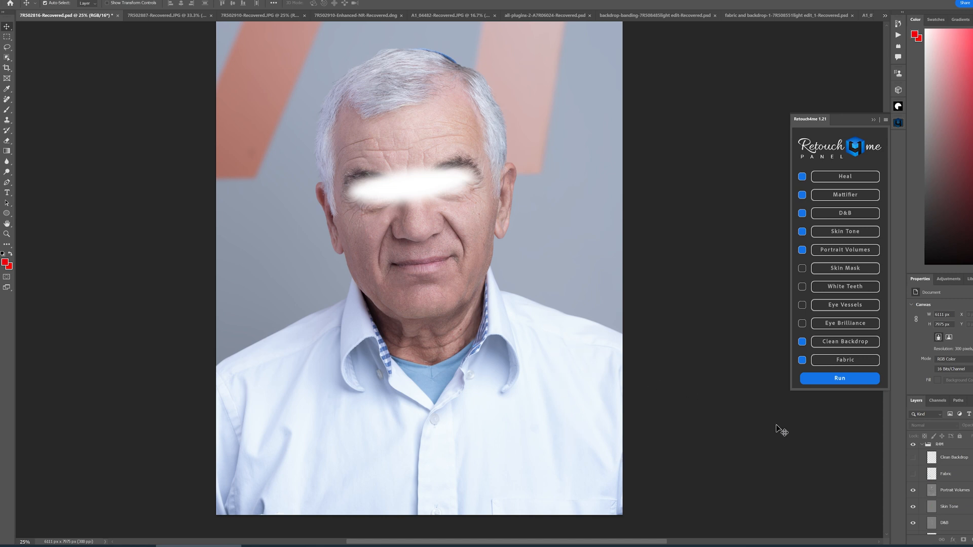
pyautogui.click(912, 475)
pyautogui.click(914, 476)
pyautogui.click(914, 477)
pyautogui.scroll(3, 546, 365)
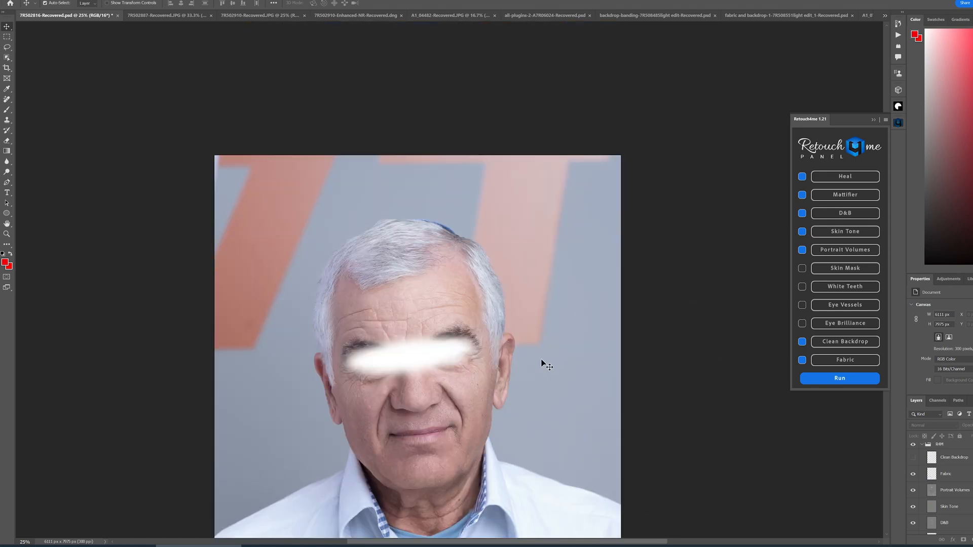
pyautogui.hotkey('ctrl', '+')
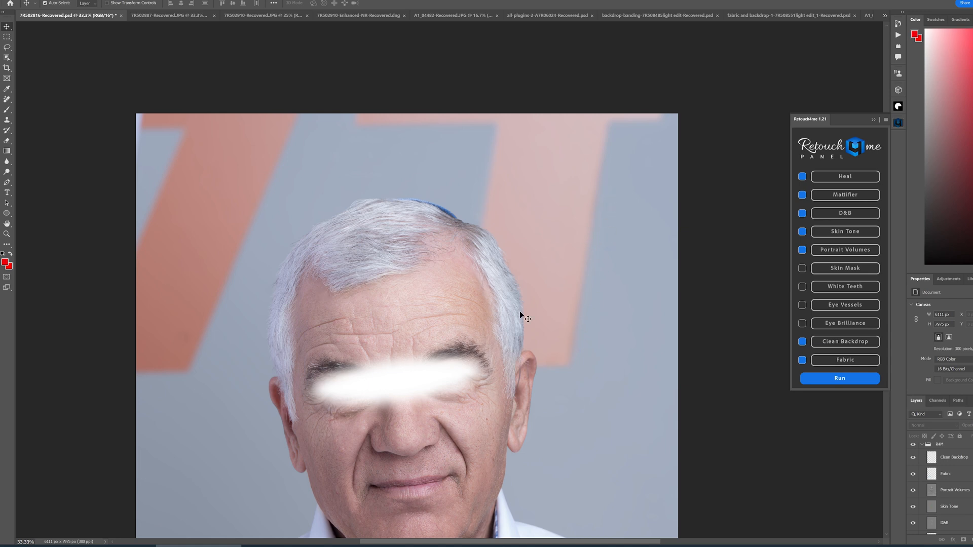
# - Toggle the Clean Backdrop layer's visibility to compare the grey backdrop behind the man
pyautogui.click(912, 460)
pyautogui.moveTo(611, 449); pyautogui.dragTo(609, 250)
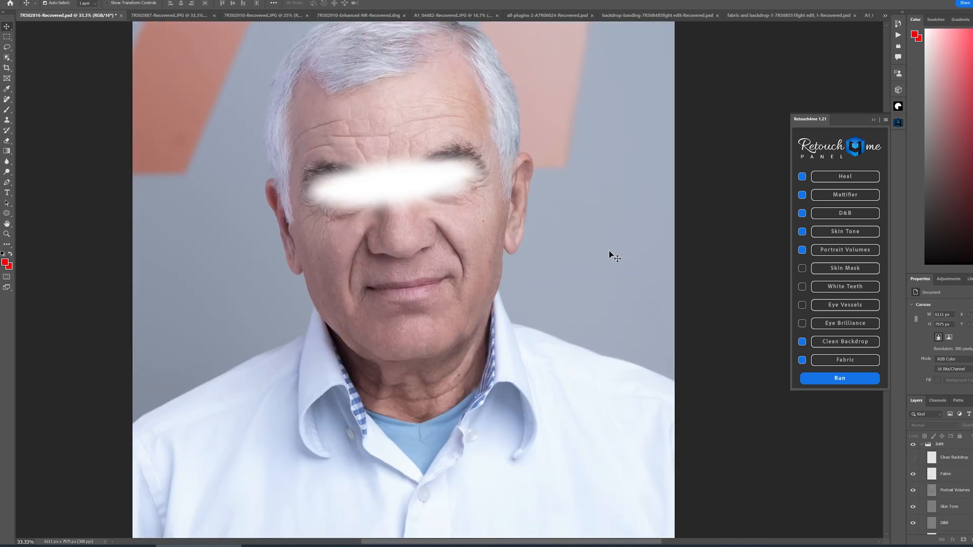
pyautogui.hotkey('ctrl', '-')
pyautogui.hotkey('ctrl', '-')
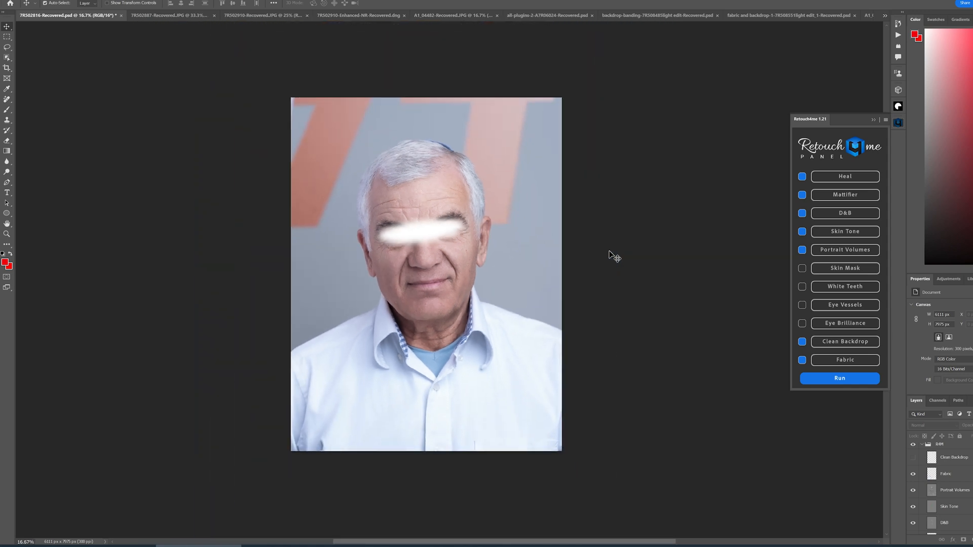
pyautogui.hotkey('ctrl', '+')
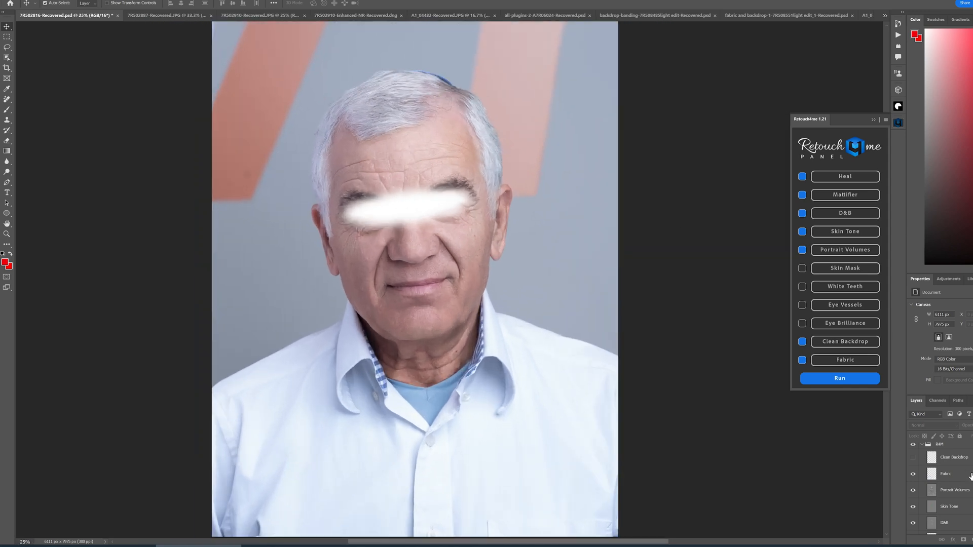
# - Toggle the retouching layer group's visibility to compare the complete before and after of the man's portrait
pyautogui.click(914, 446)
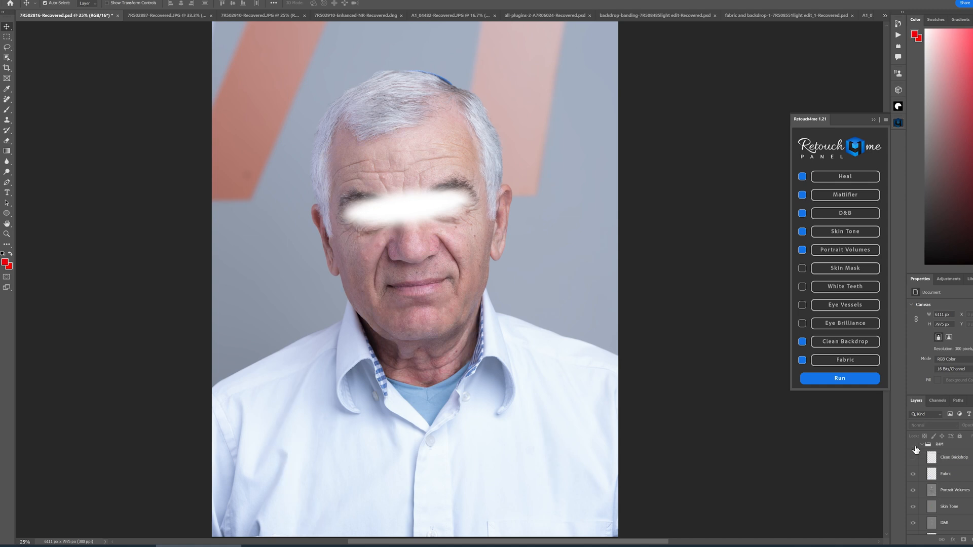
pyautogui.click(914, 447)
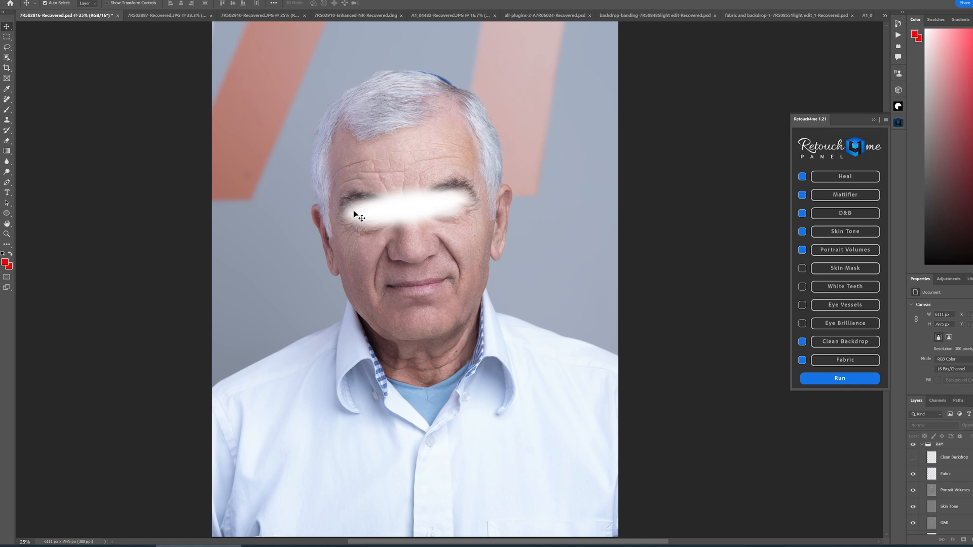
pyautogui.scroll(1, 937, 451)
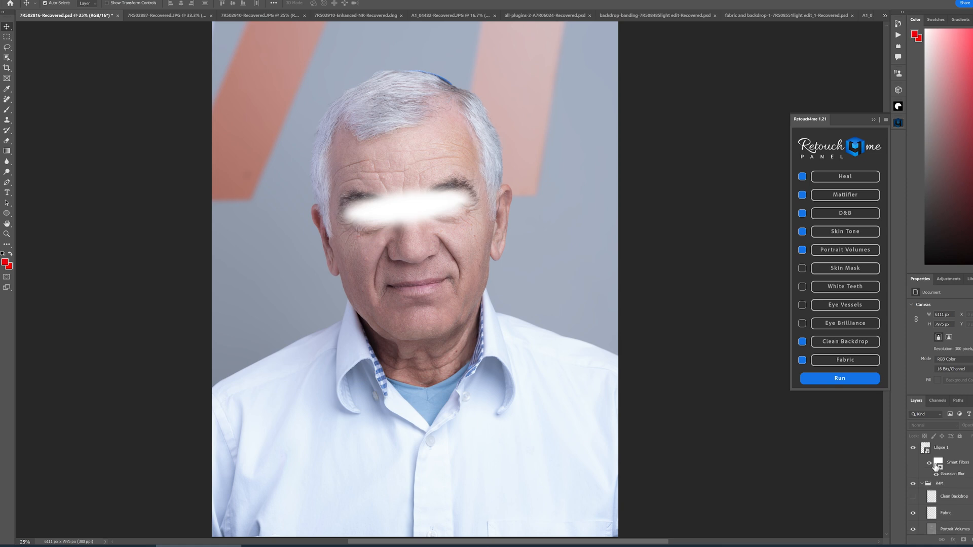
pyautogui.click(914, 485)
pyautogui.click(913, 491)
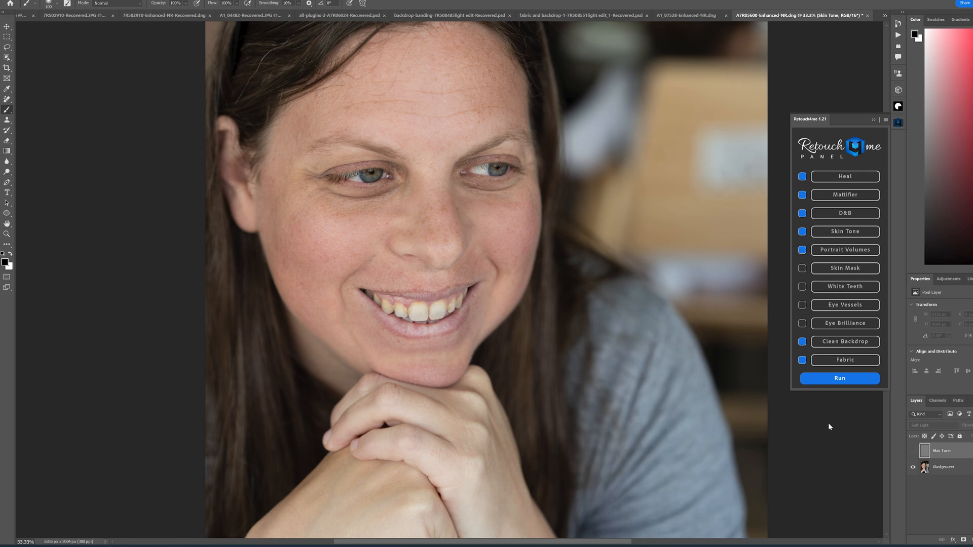
# - Toggle the Skin Tone layer's visibility on the smiling woman's portrait to compare her skin colour
pyautogui.click(914, 453)
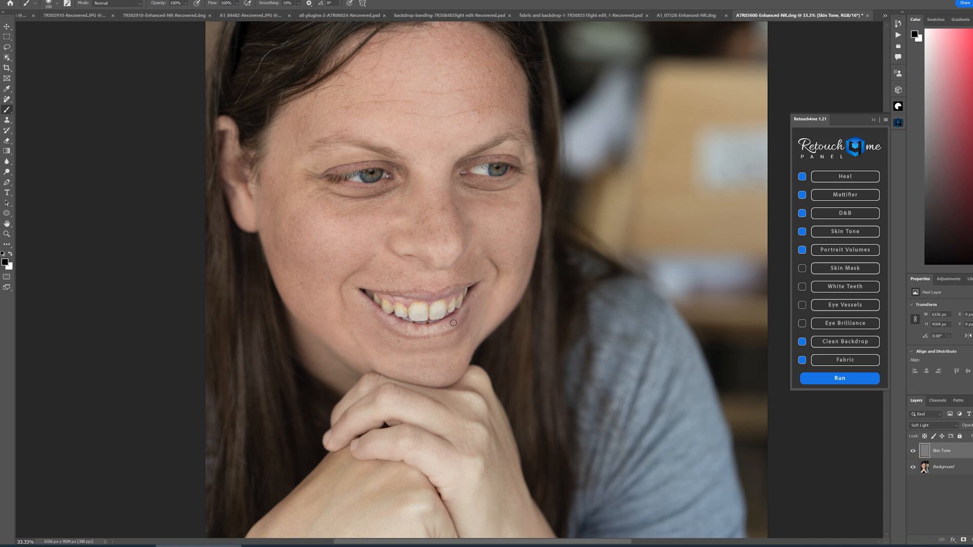
pyautogui.click(913, 452)
pyautogui.click(912, 452)
pyautogui.click(964, 540)
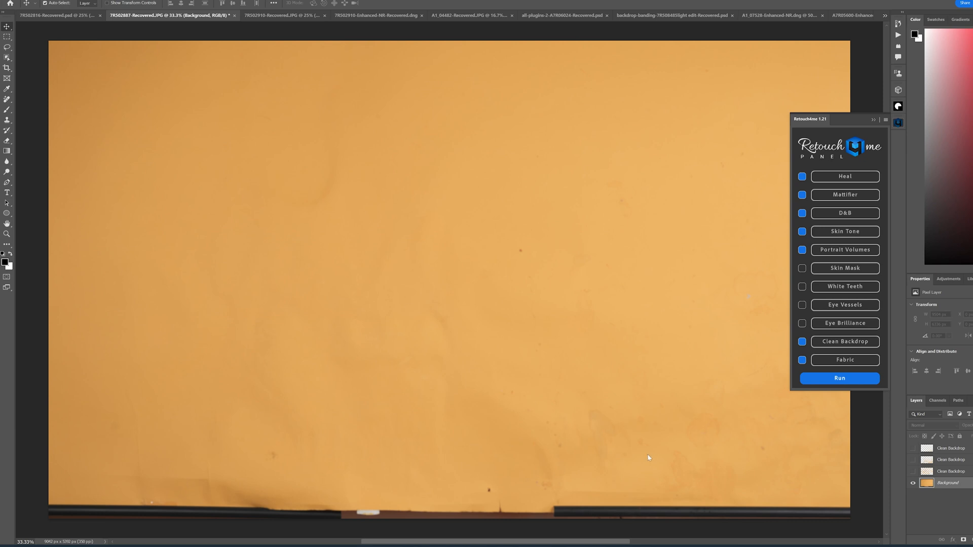
# - Toggle the three Clean Backdrop layers repeatedly to compare the stains on the orange backdrop
pyautogui.click(912, 471)
pyautogui.click(912, 471)
pyautogui.click(913, 471)
pyautogui.click(913, 471)
pyautogui.click(912, 472)
pyautogui.click(912, 472)
pyautogui.click(913, 473)
pyautogui.click(914, 461)
pyautogui.click(913, 449)
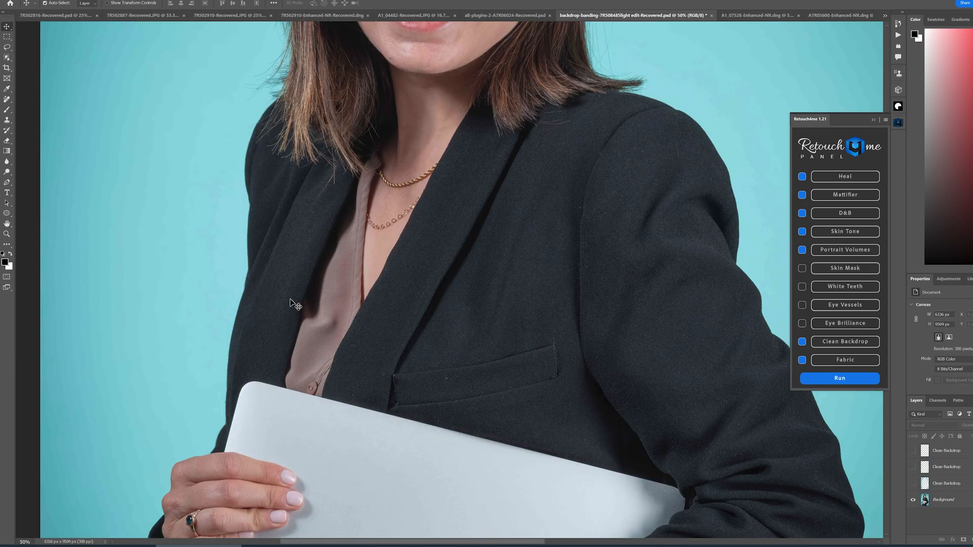
# - Toggle the Clean Backdrop layers on the teal backdrop portrait to compare the banding around the woman
pyautogui.moveTo(177, 294); pyautogui.dragTo(303, 234)
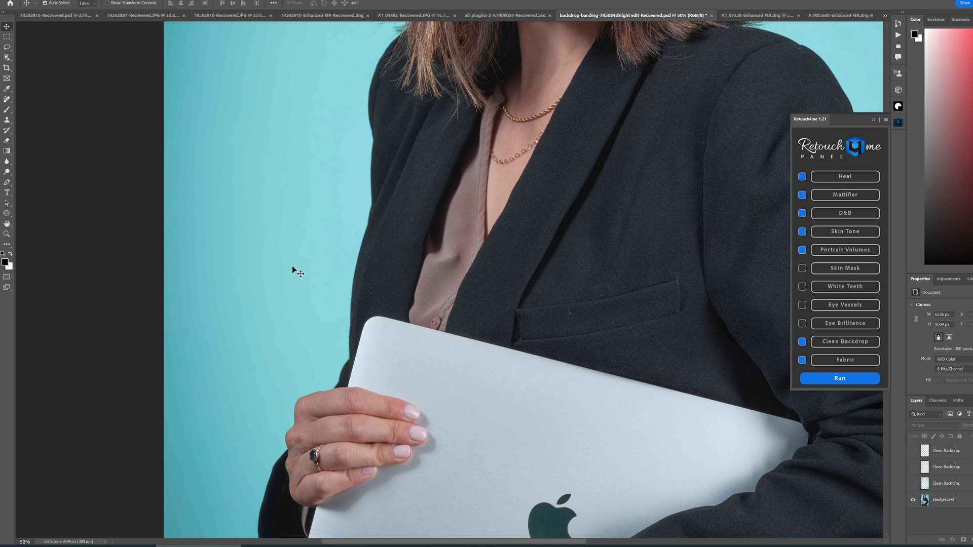
pyautogui.click(911, 484)
pyautogui.click(913, 451)
pyautogui.moveTo(567, 304); pyautogui.dragTo(663, 316)
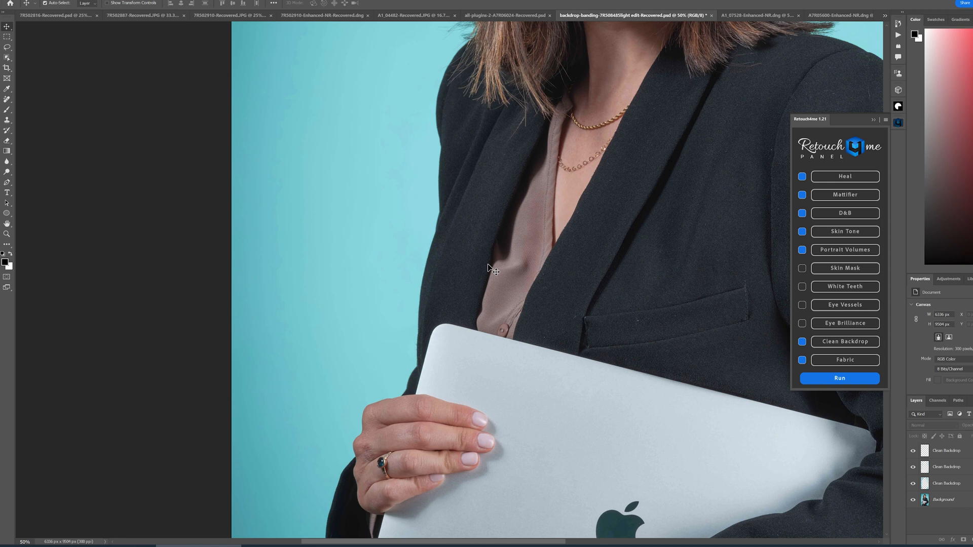
pyautogui.moveTo(533, 234); pyautogui.dragTo(619, 272)
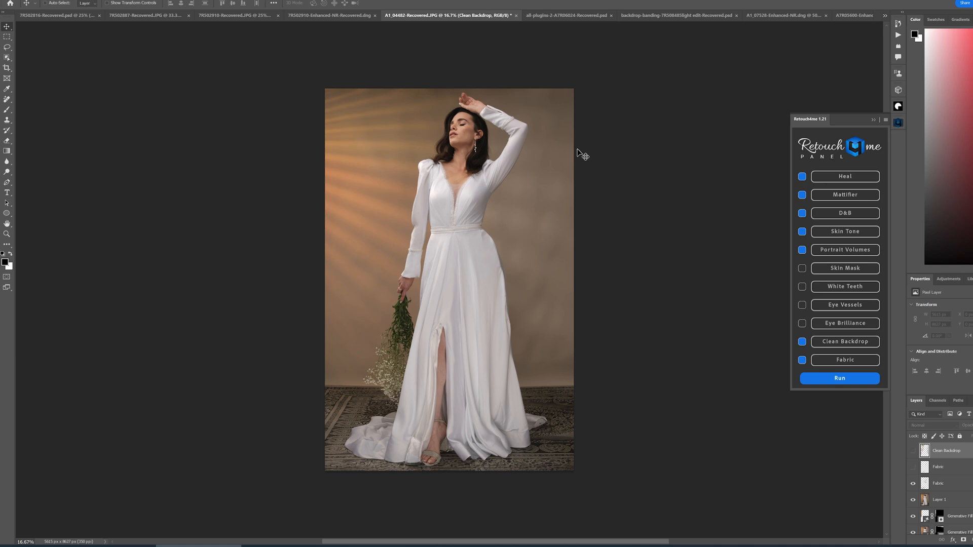
# - Toggle the Fabric layers' visibility to compare the wrinkles on the white wedding dress
pyautogui.hotkey('ctrl', '+')
pyautogui.click(913, 484)
pyautogui.click(913, 483)
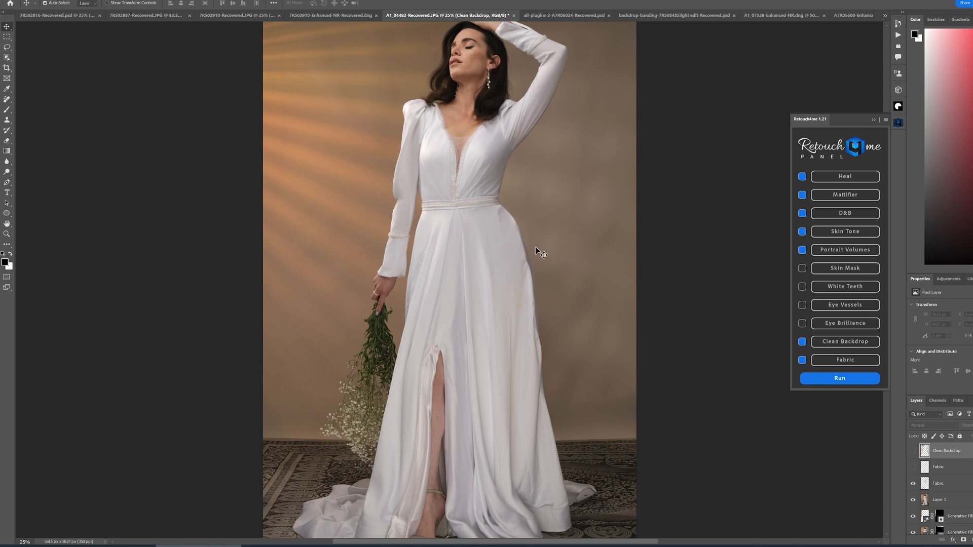
pyautogui.click(914, 471)
pyautogui.moveTo(553, 147); pyautogui.dragTo(554, 250)
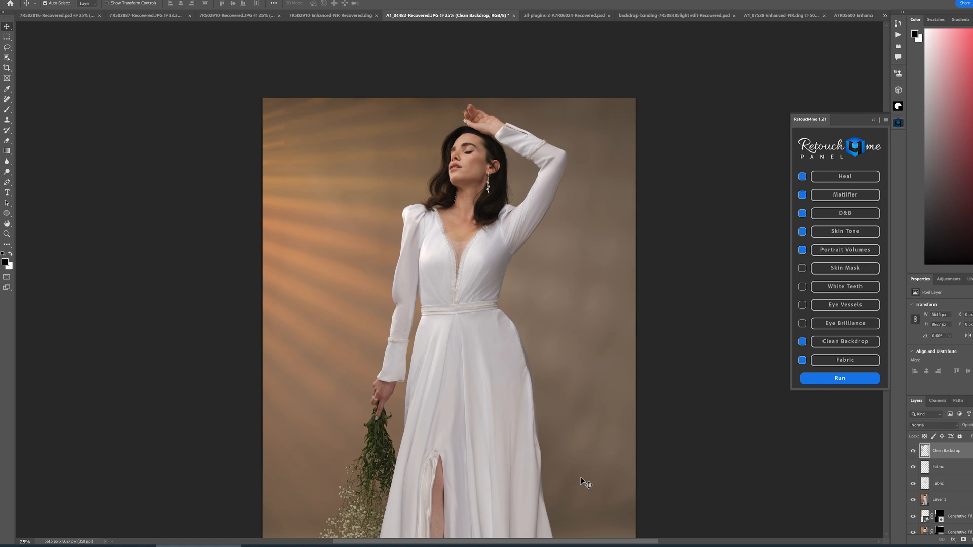
# - Toggle the Clean Backdrop layer's visibility to compare the backdrop behind the woman in the dress
pyautogui.click(913, 452)
pyautogui.click(912, 453)
pyautogui.click(912, 454)
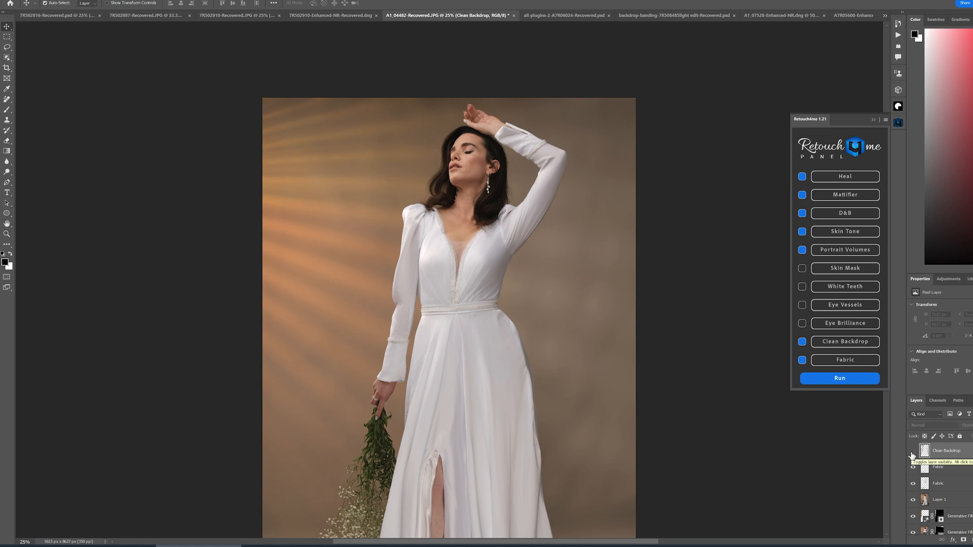
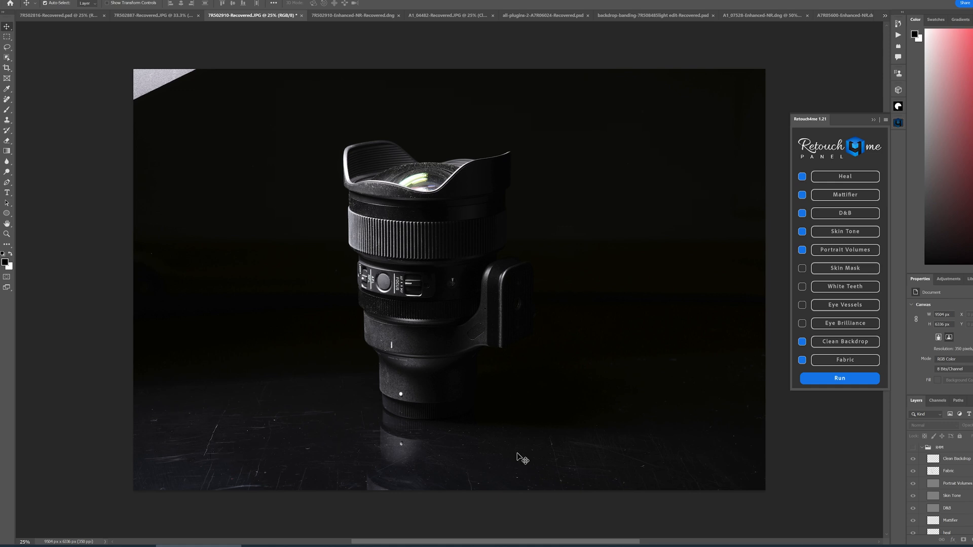
# - Open the Lensvid review article and scroll through its before-and-after images and plugin summaries
pyautogui.click(342, 16)
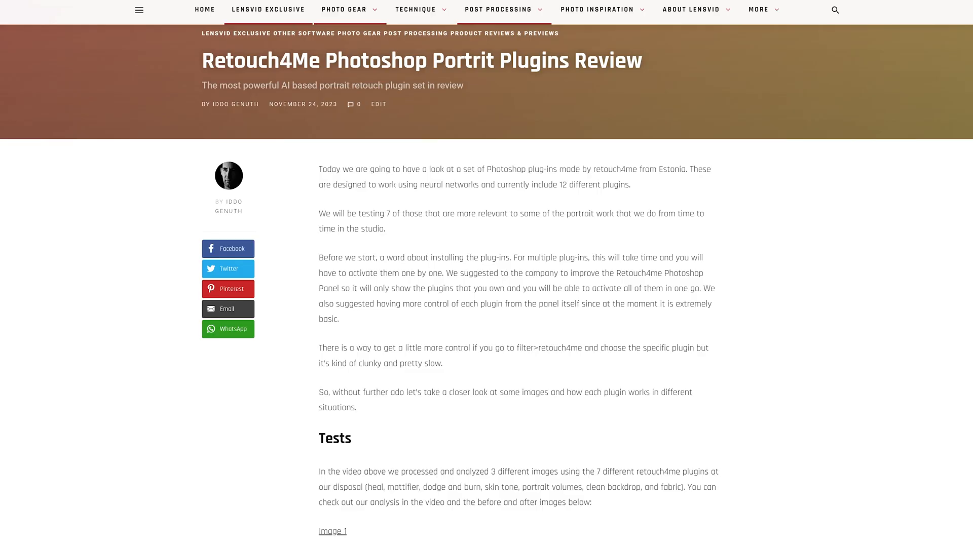
pyautogui.scroll(-20, 487, 284)
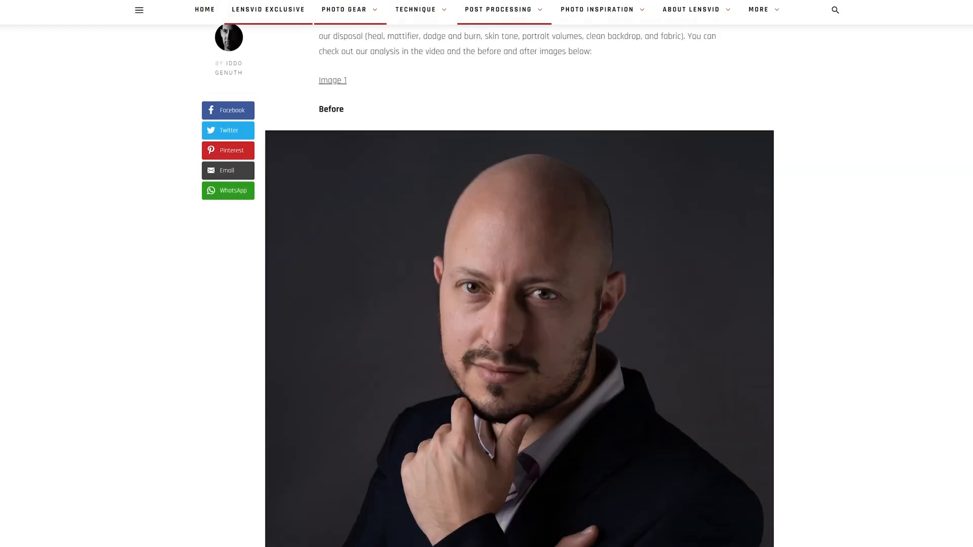
pyautogui.scroll(-20, 519, 284)
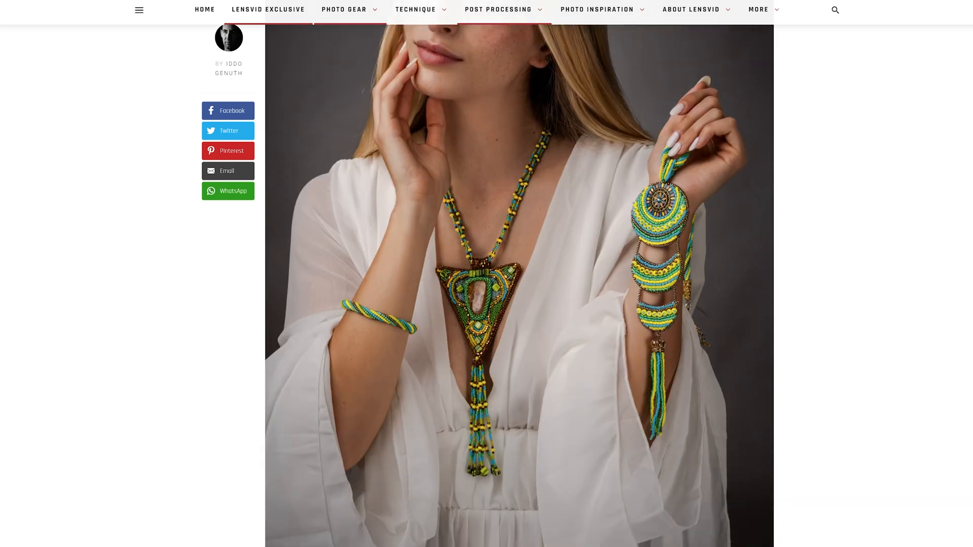
pyautogui.scroll(-20, 519, 284)
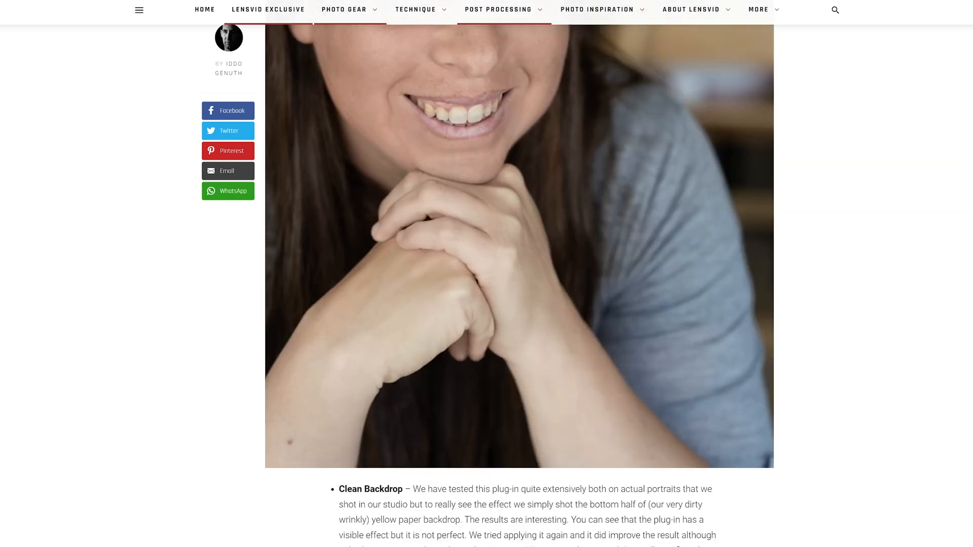
pyautogui.scroll(-20, 519, 284)
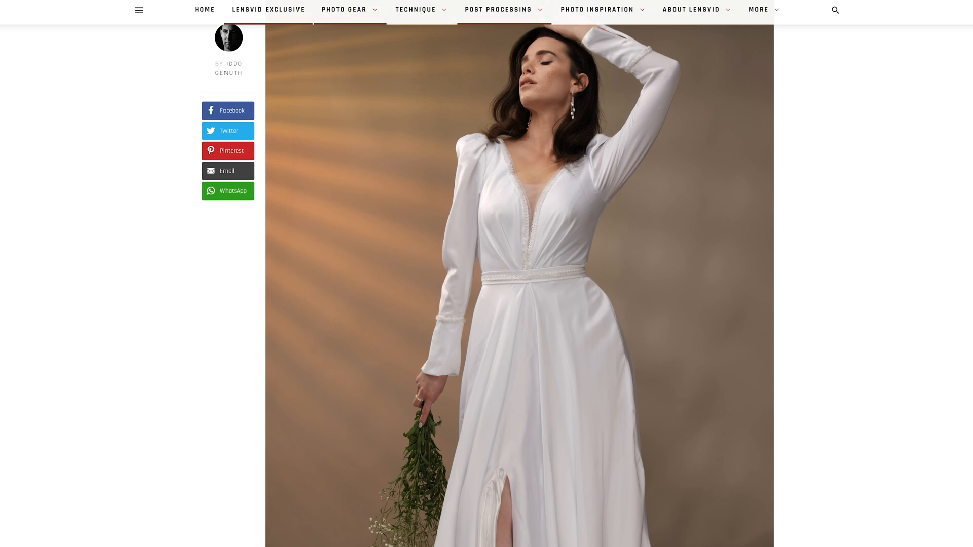
pyautogui.scroll(-20, 519, 284)
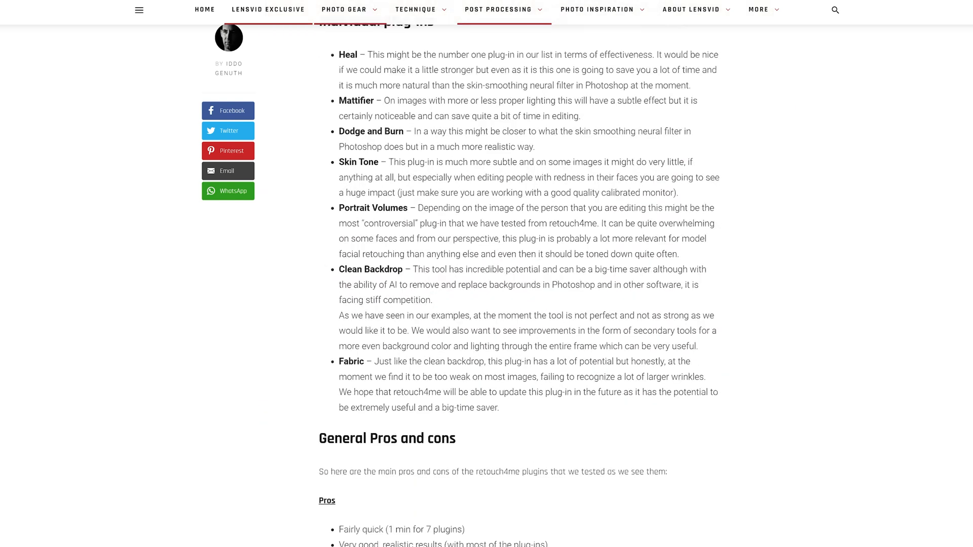
pyautogui.scroll(-3, 519, 284)
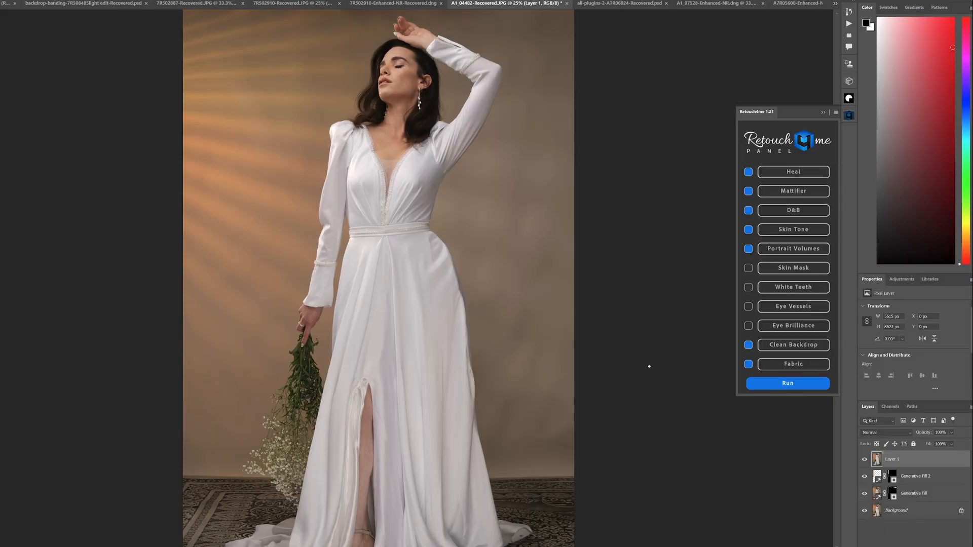
# - Run the selected Retouch4me plugins on the wedding dress portrait
pyautogui.click(780, 384)
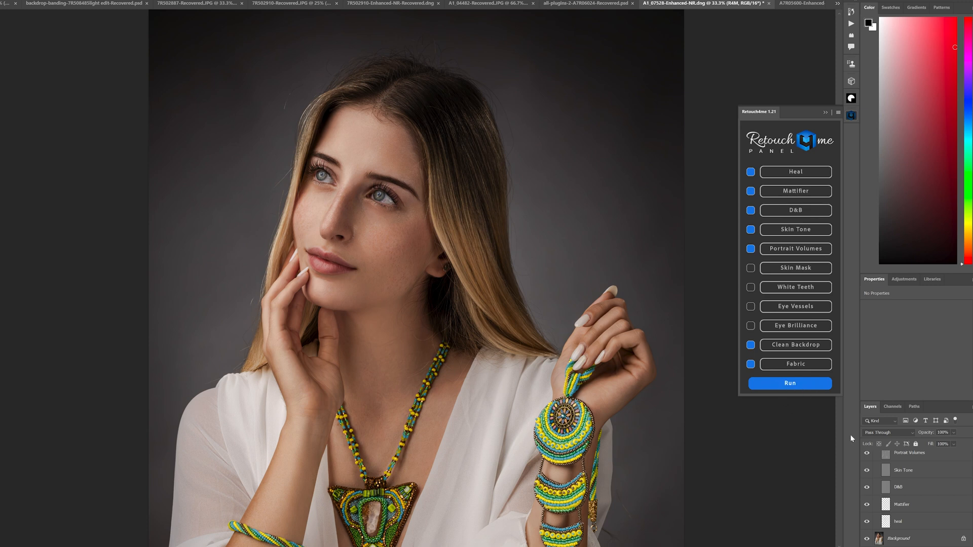
# - Select the Heal layer on the beaded-necklace portrait and adjust its opacity
pyautogui.click(900, 523)
pyautogui.click(953, 434)
pyautogui.moveTo(968, 443)
pyautogui.mouseDown()
pyautogui.moveTo(935, 444)
pyautogui.moveTo(957, 439)
pyautogui.mouseUp()
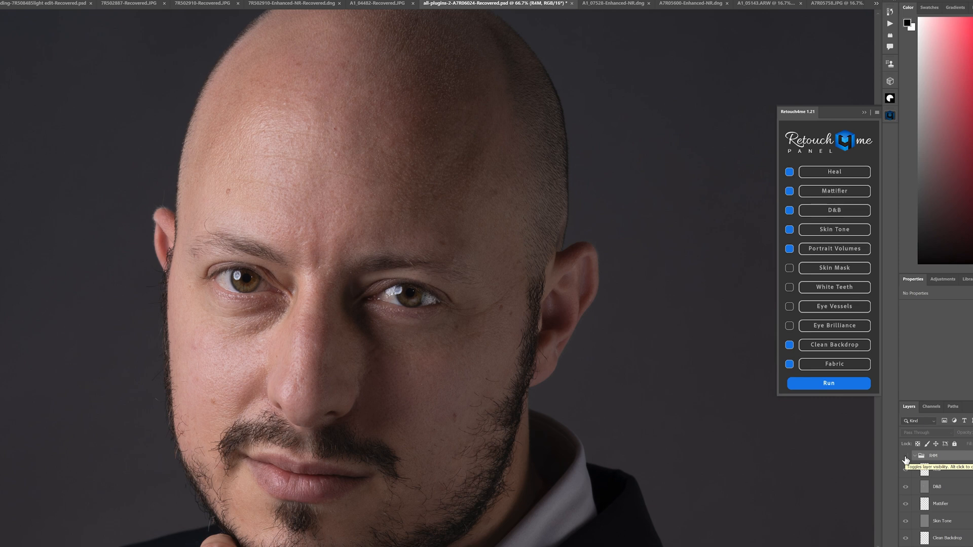
# - Toggle the R4M layer group's visibility to compare the man's face before and after retouching
pyautogui.click(905, 458)
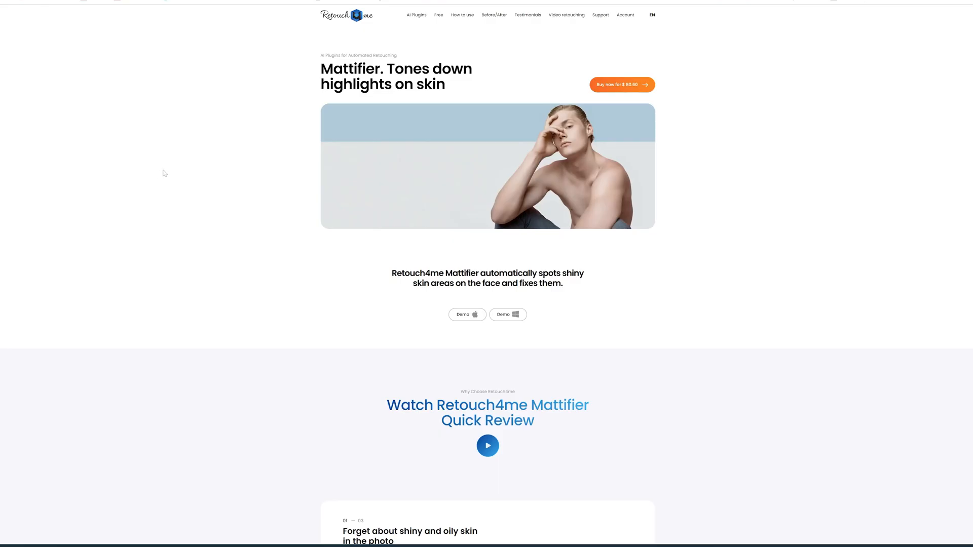
pyautogui.scroll(-5, 163, 171)
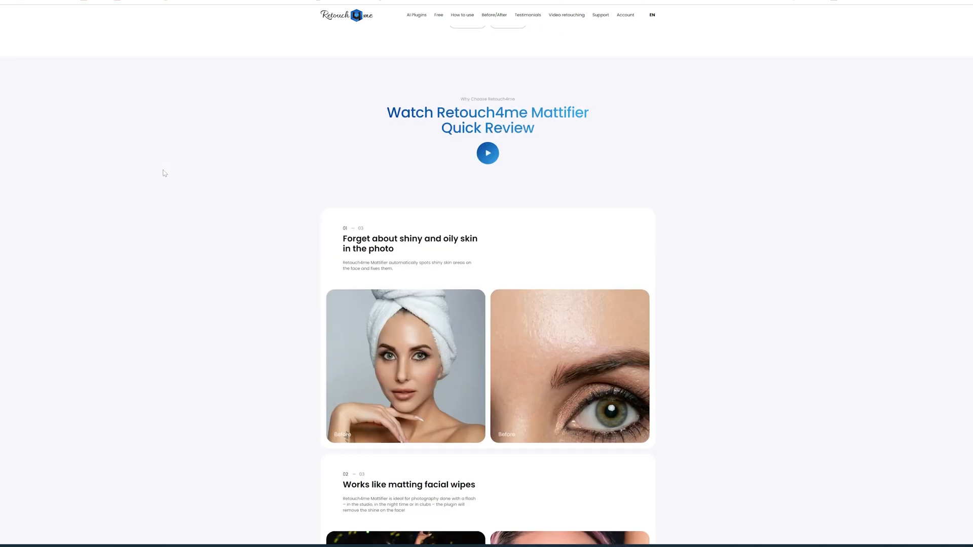
# - Scroll through the Retouch4me website's plugin pages for Mattifier, Skin Mask, Fabric, White Teeth, Skin Tone, Clean Backdrop and Portrait Volumes
pyautogui.scroll(-6, 165, 174)
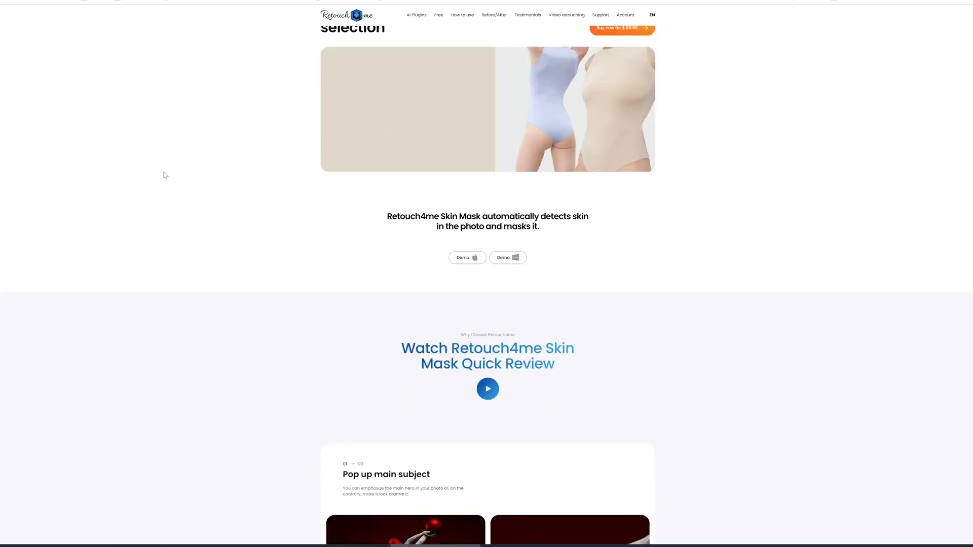
pyautogui.scroll(-4, 166, 175)
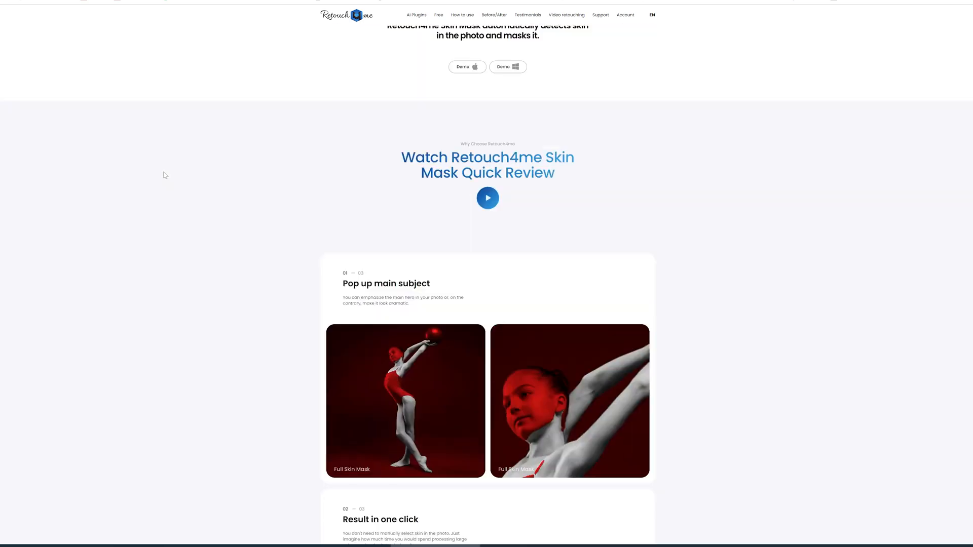
pyautogui.scroll(-10, 164, 175)
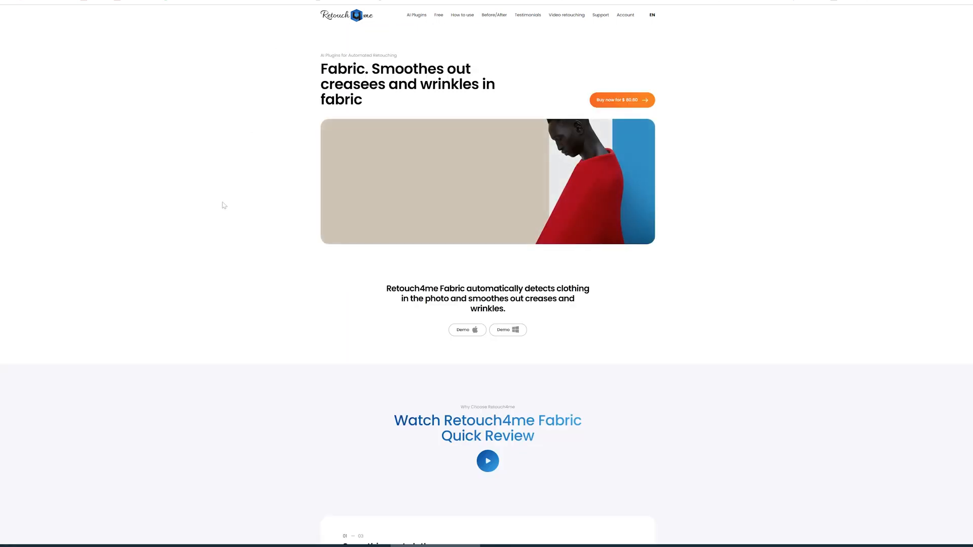
pyautogui.scroll(-3, 223, 206)
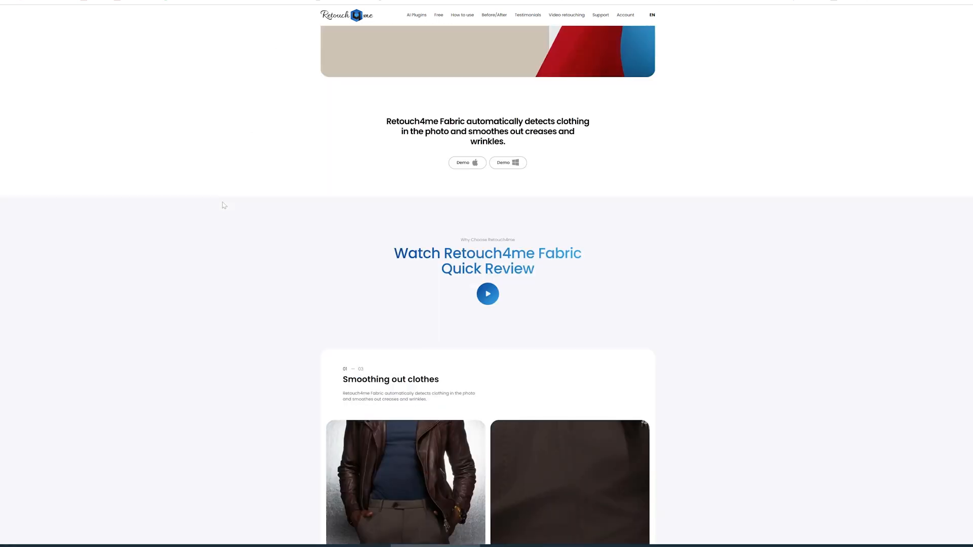
pyautogui.scroll(-10, 223, 205)
pyautogui.scroll(-5, 223, 205)
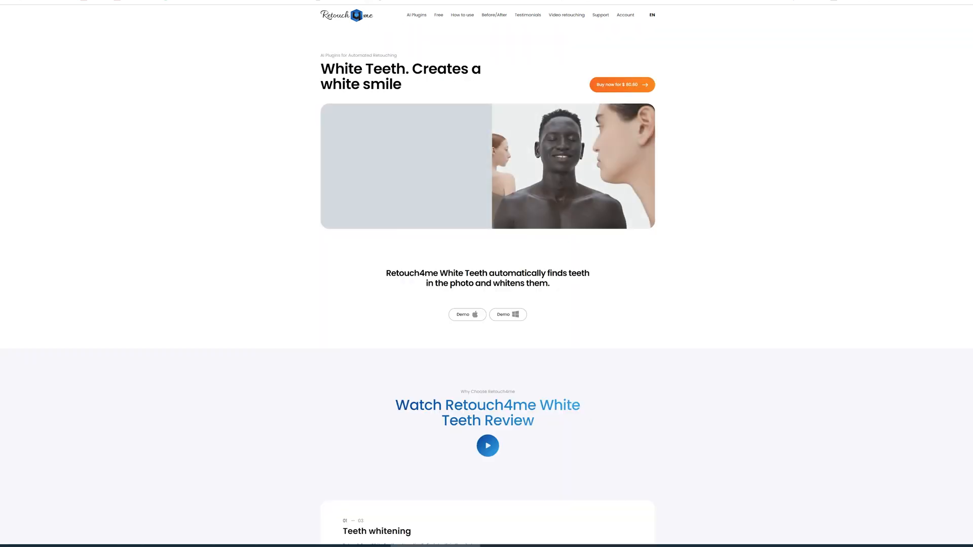
pyautogui.scroll(-2, 223, 203)
pyautogui.scroll(-8, 223, 204)
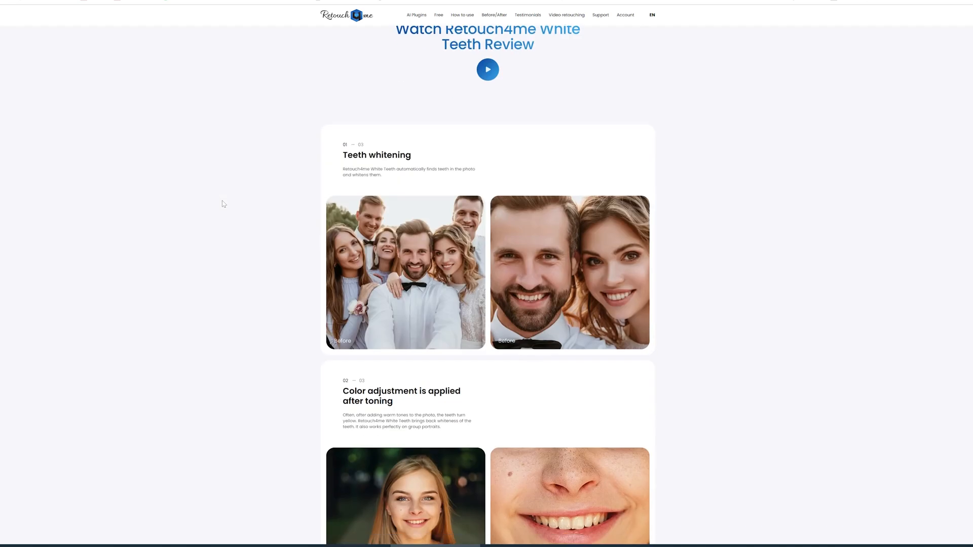
pyautogui.scroll(-5, 223, 203)
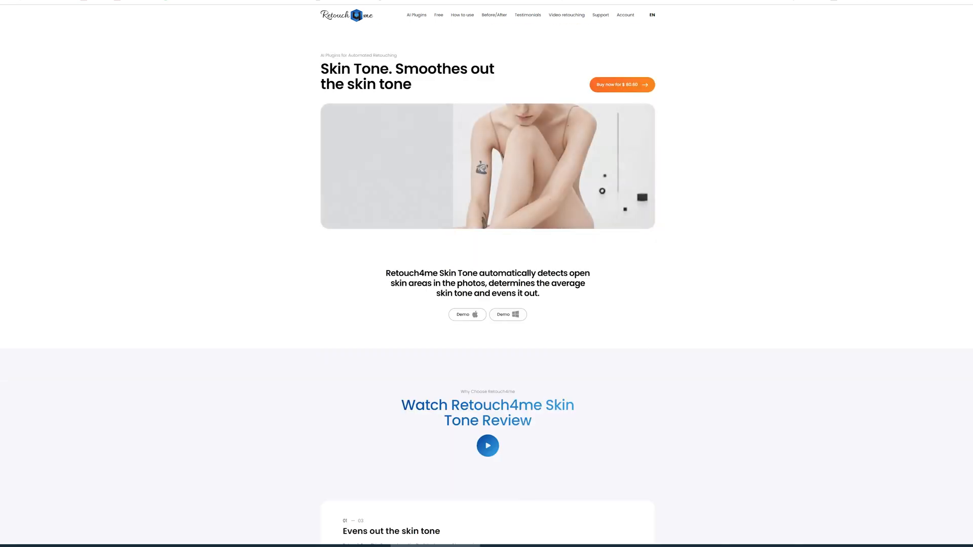
pyautogui.scroll(-6, 223, 205)
pyautogui.scroll(-10, 222, 208)
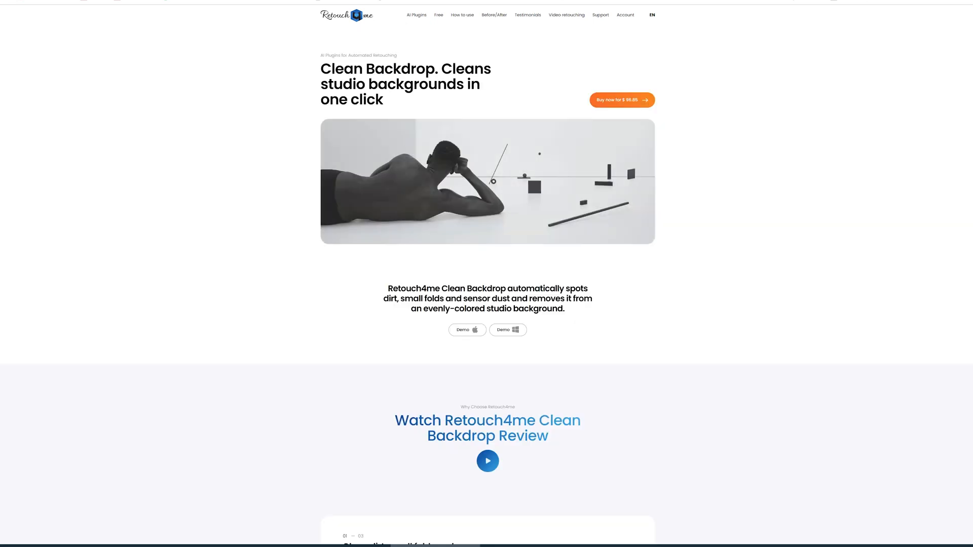
pyautogui.scroll(-6, 227, 212)
pyautogui.scroll(-10, 227, 212)
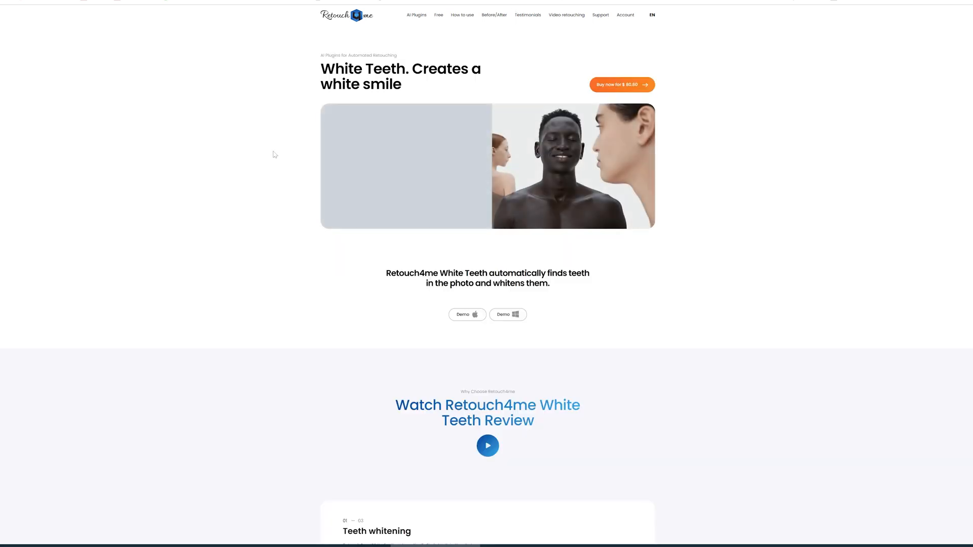
pyautogui.scroll(-4, 239, 191)
pyautogui.scroll(-10, 239, 190)
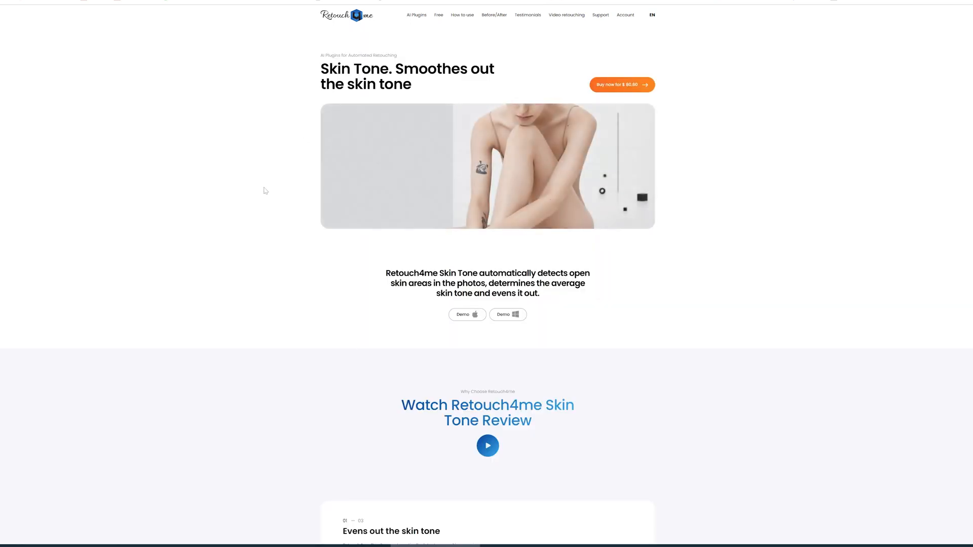
pyautogui.scroll(-12, 266, 190)
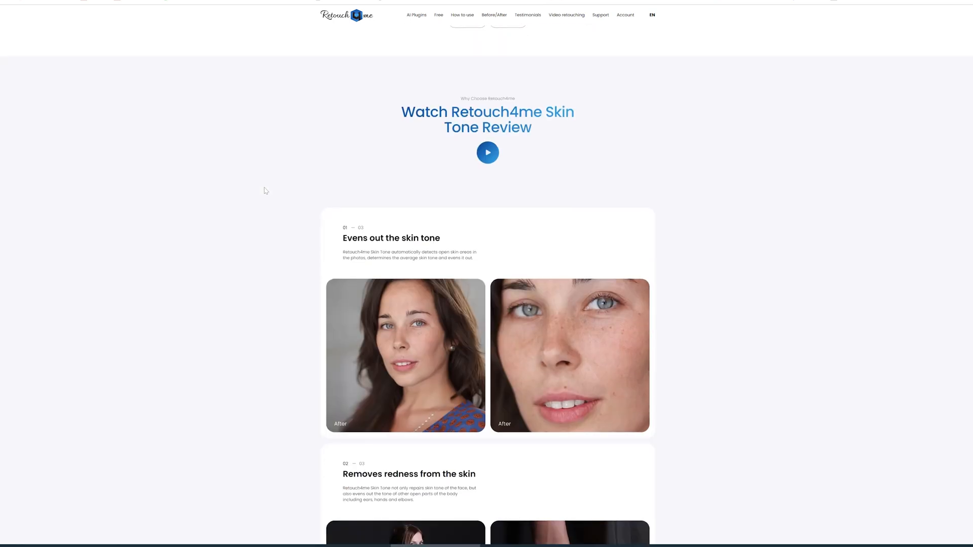
pyautogui.scroll(-3, 266, 191)
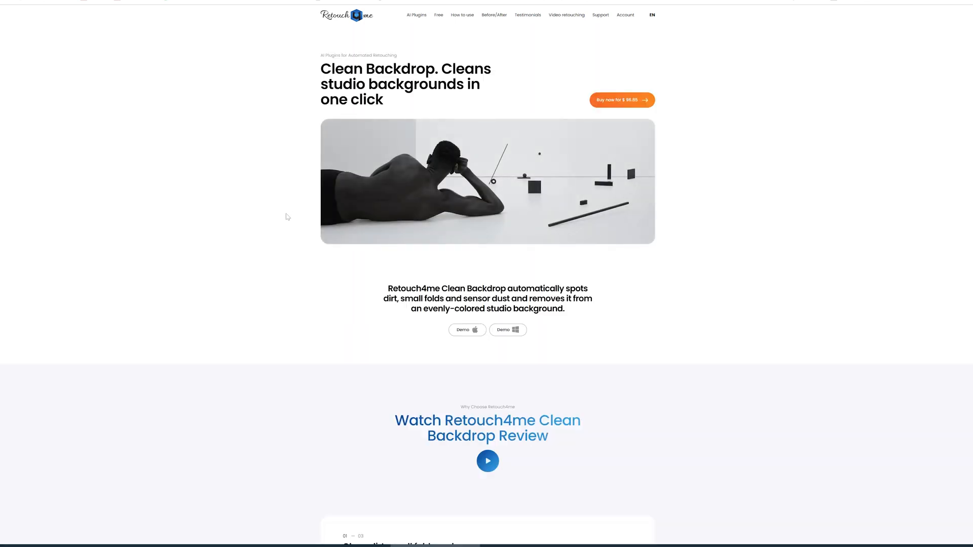
pyautogui.scroll(-8, 284, 218)
pyautogui.scroll(-7, 283, 221)
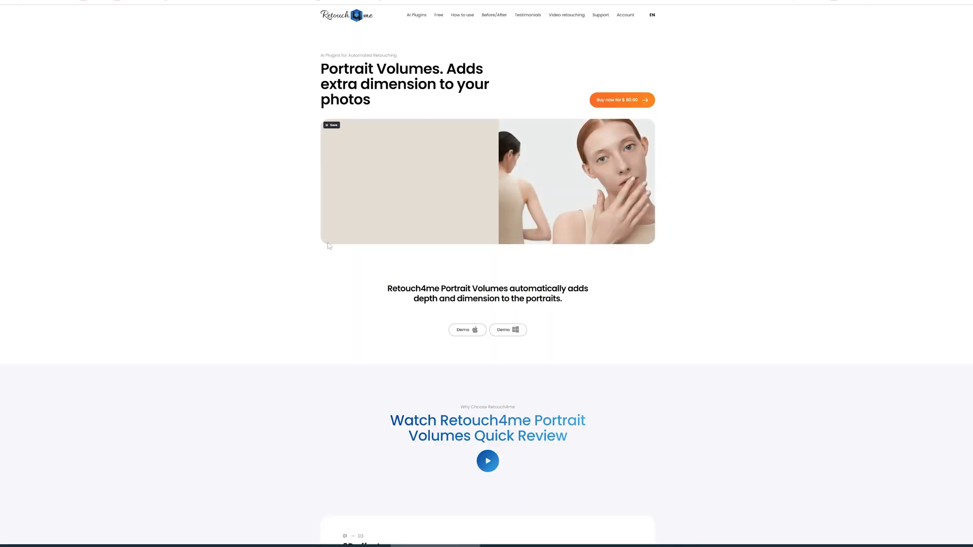
pyautogui.scroll(-10, 328, 245)
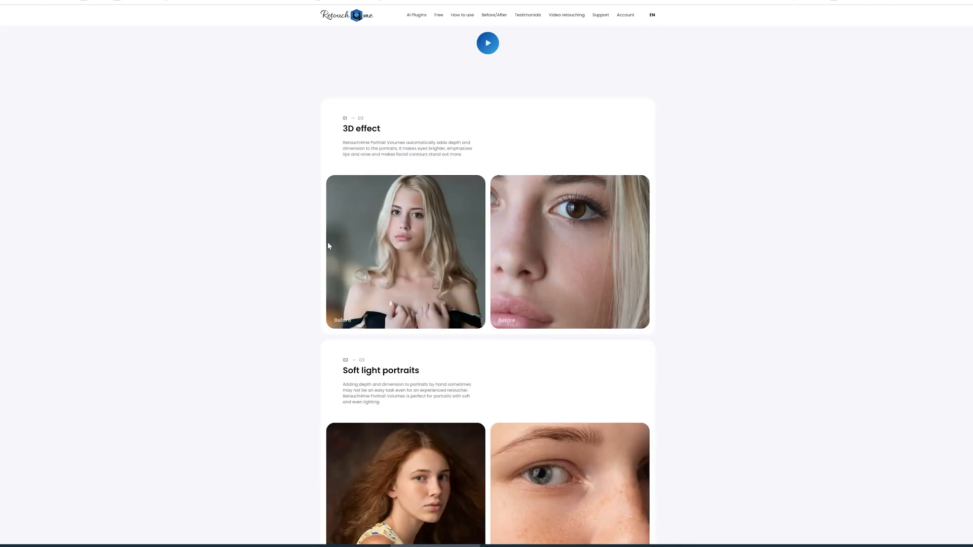
pyautogui.scroll(-8, 329, 245)
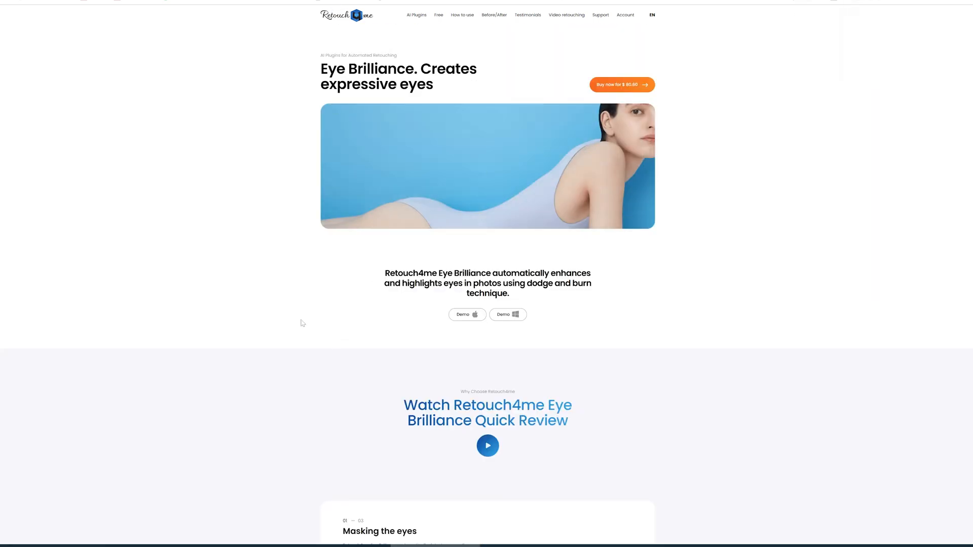
pyautogui.scroll(-9, 303, 323)
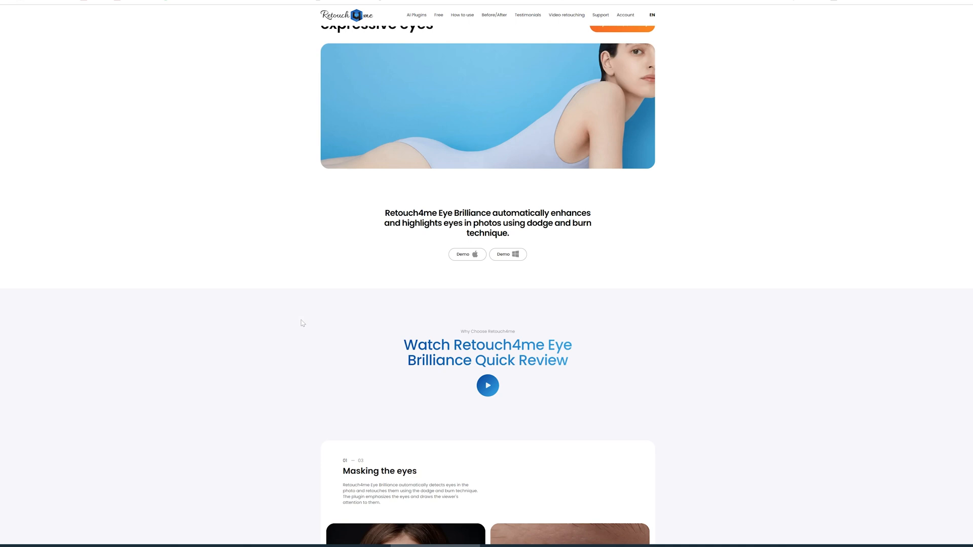
pyautogui.scroll(-7, 303, 323)
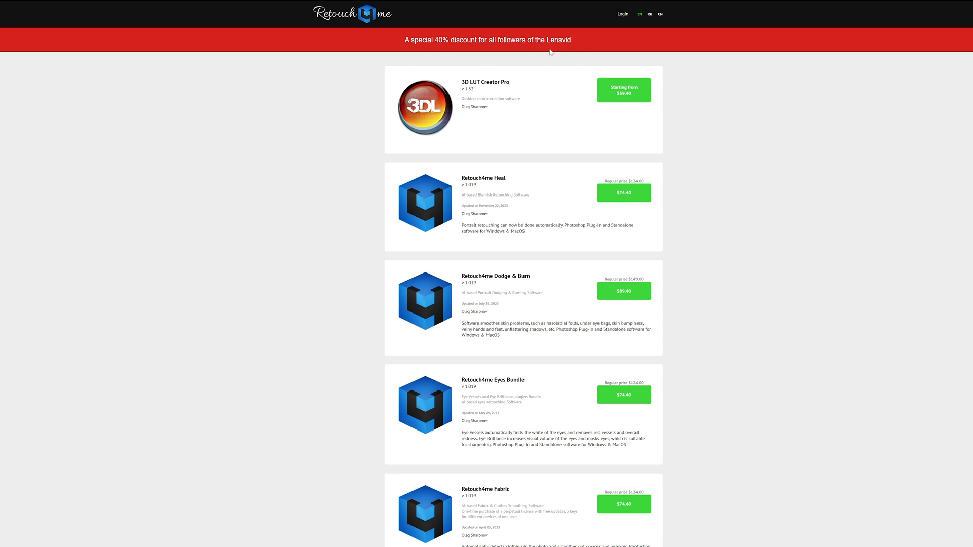
# - Scroll through the Retouch4me product list with the Lensvid discount prices
pyautogui.scroll(-10, 401, 55)
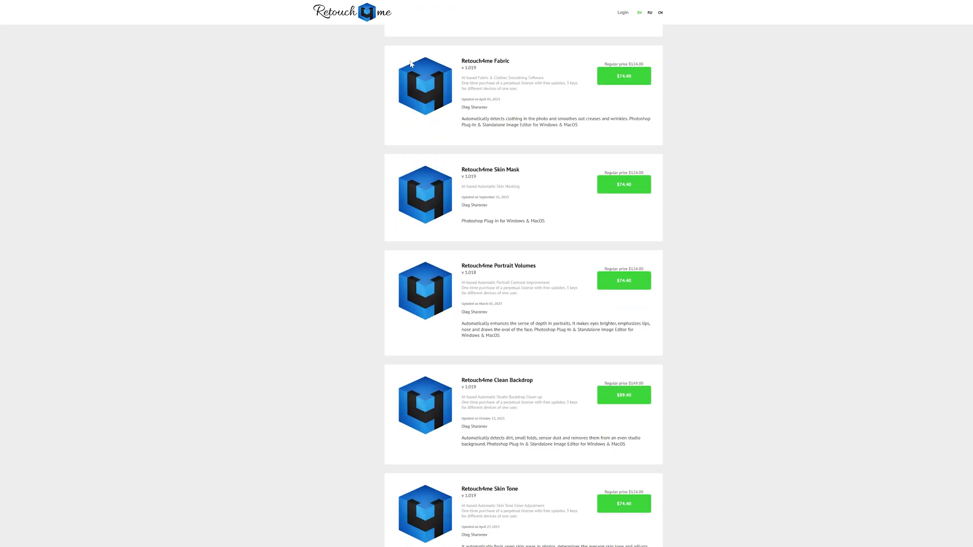
pyautogui.scroll(-8, 411, 64)
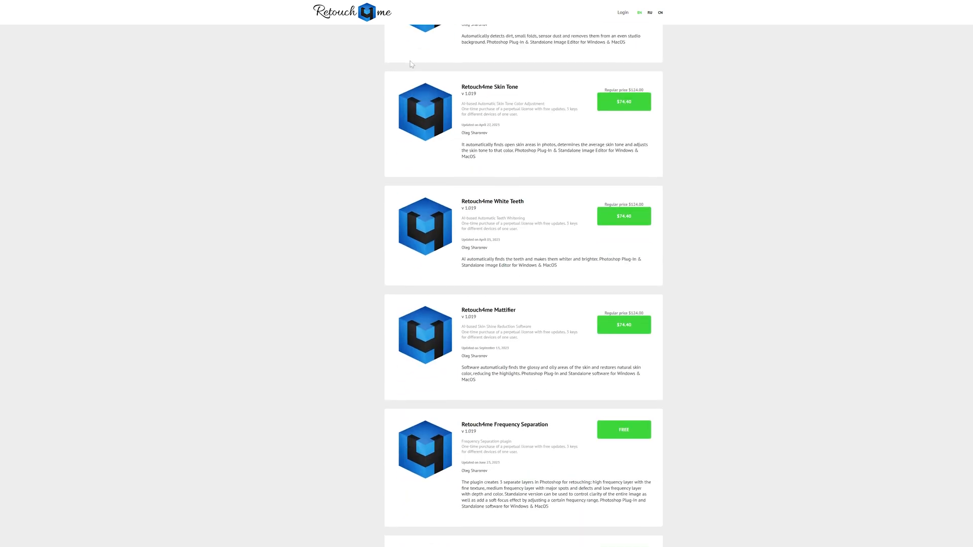
pyautogui.scroll(-8, 412, 63)
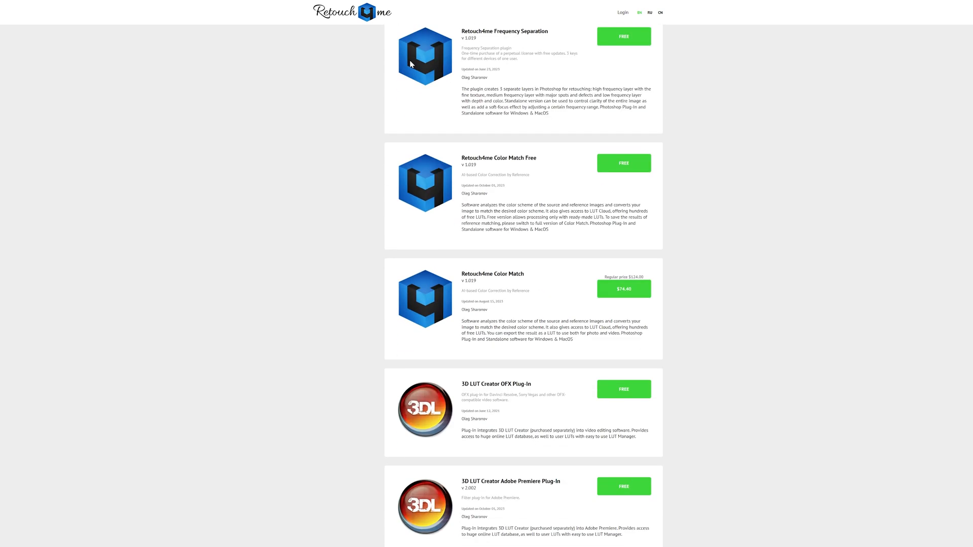
pyautogui.scroll(-4, 411, 64)
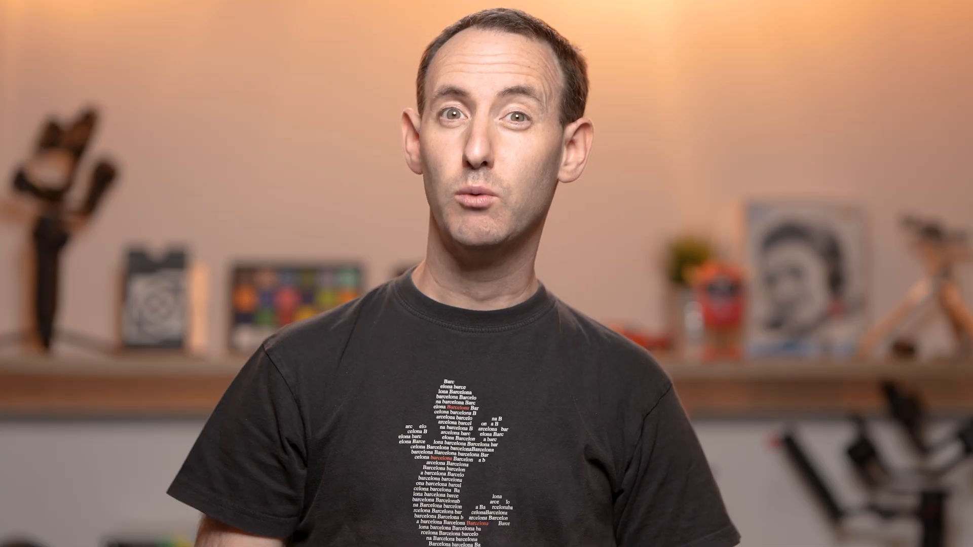